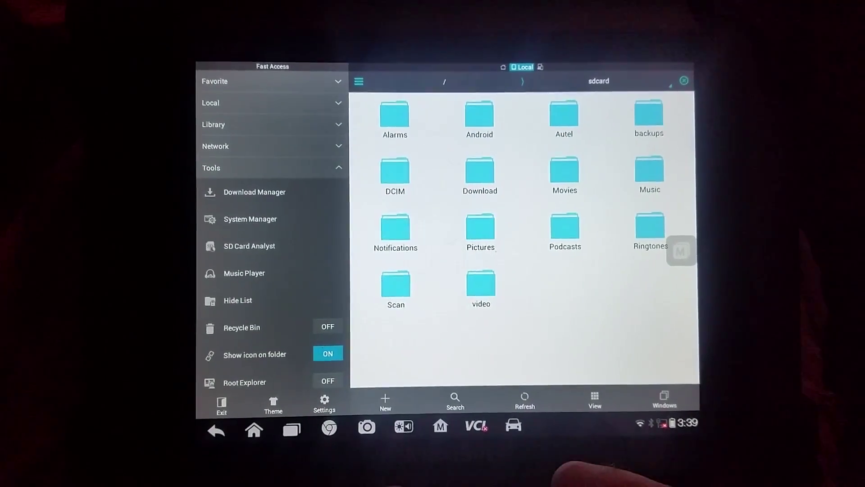
- Open the Scan folder in the sdcard root
left_click(396, 287)
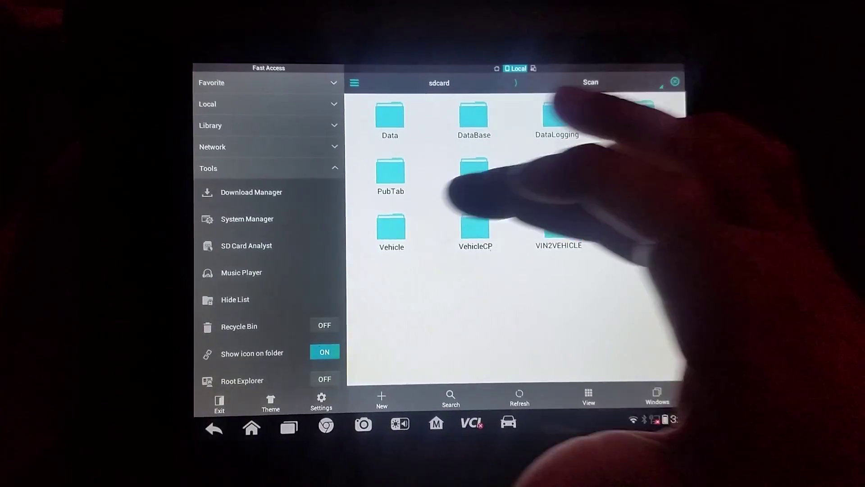
- Delete car_new.png from Vehicle/Europe/Seat, then return to the Europe brand folders
left_click(390, 230)
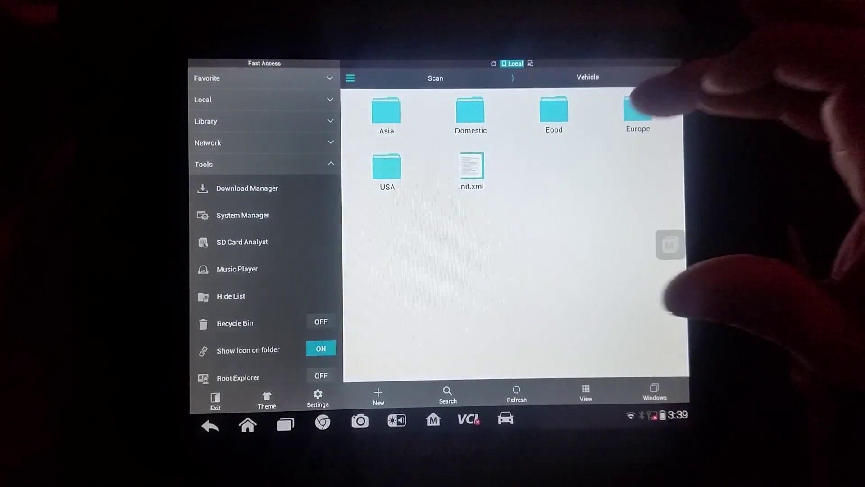
left_click(639, 113)
left_click_drag(561, 325, 560, 108)
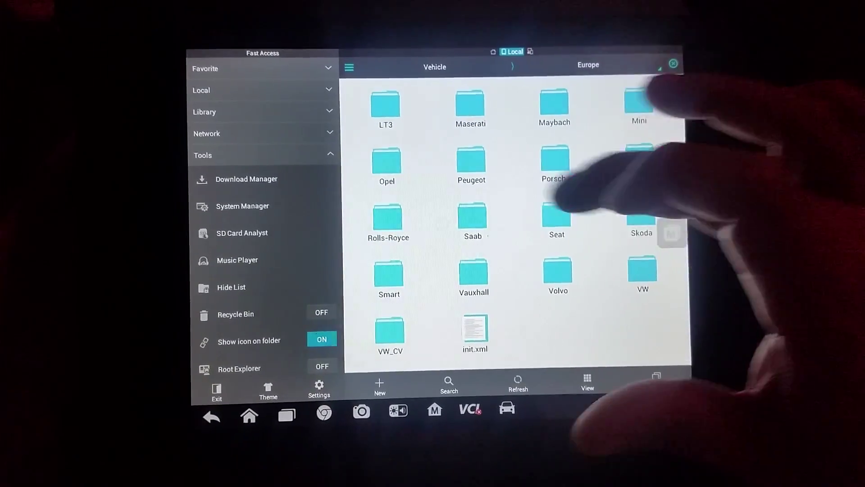
left_click(554, 227)
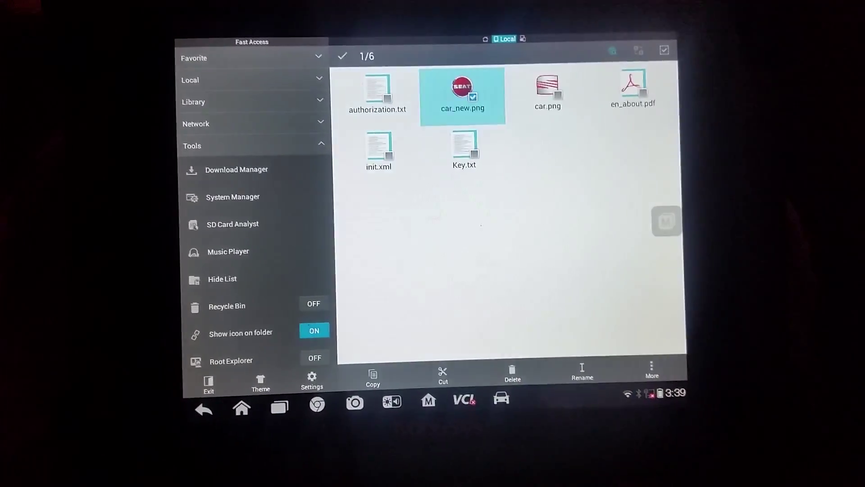
left_click(520, 369)
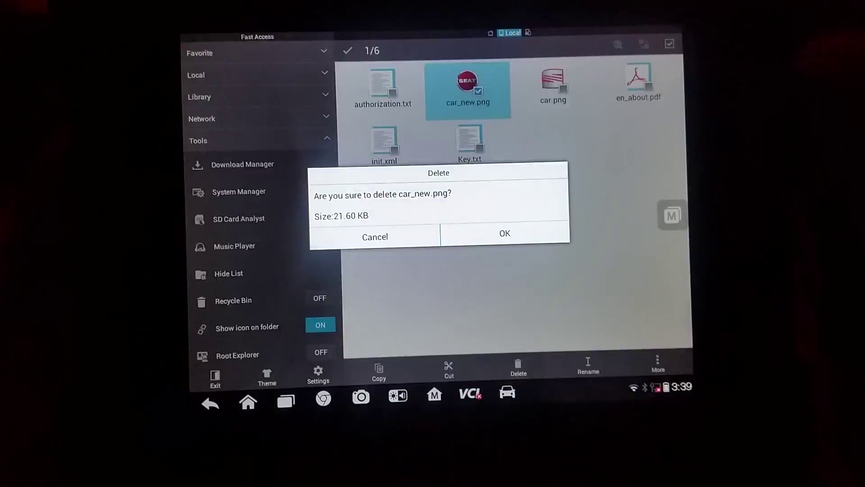
left_click(508, 231)
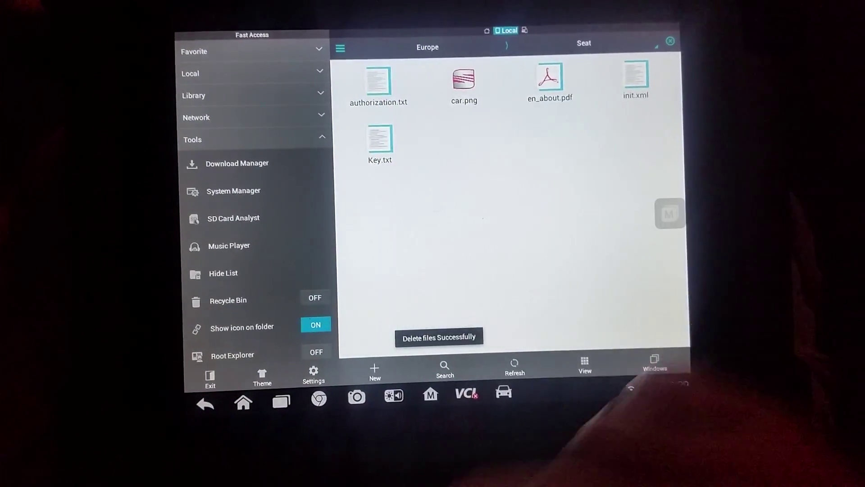
left_click(429, 45)
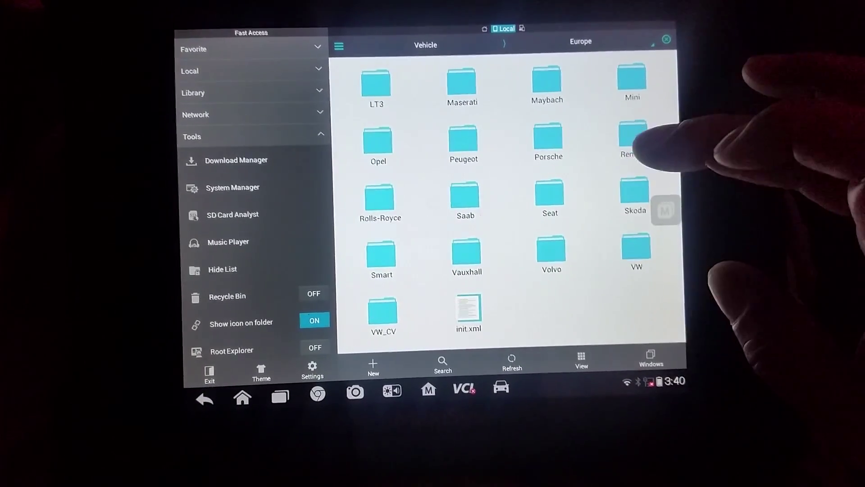
- Delete car_new.png from the Skoda folder, keeping car.png, and return to Europe
left_click(633, 193)
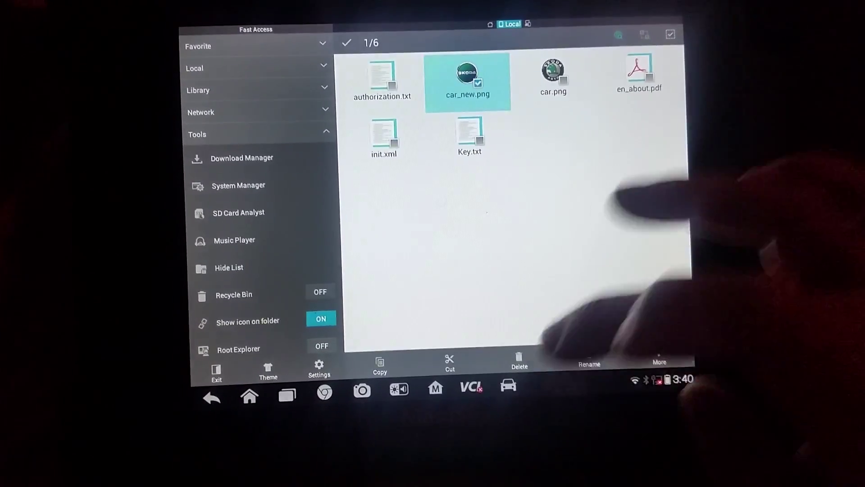
left_click(516, 358)
left_click(504, 221)
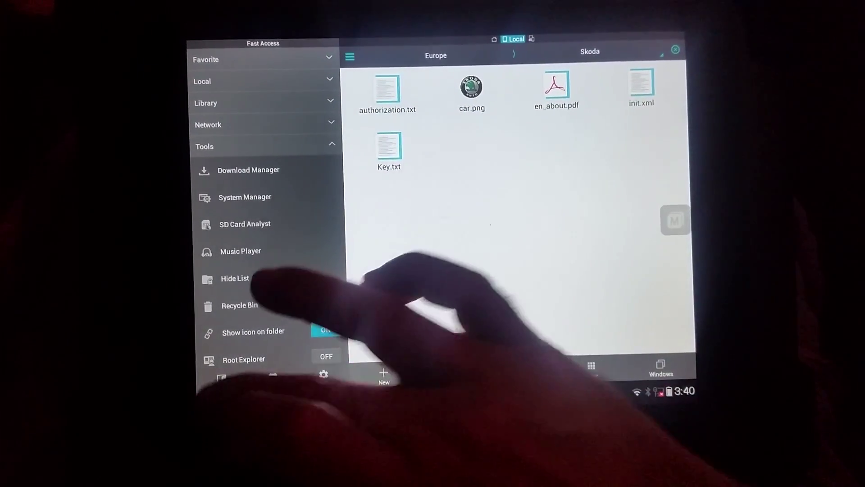
left_click(214, 404)
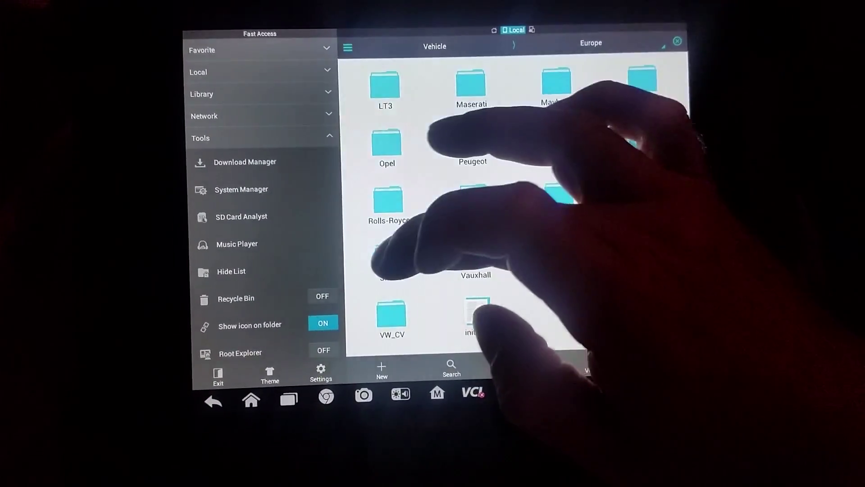
- Check the Smart, Vauxhall, VW_CV and one other brand folder for car_new.png
left_click(393, 267)
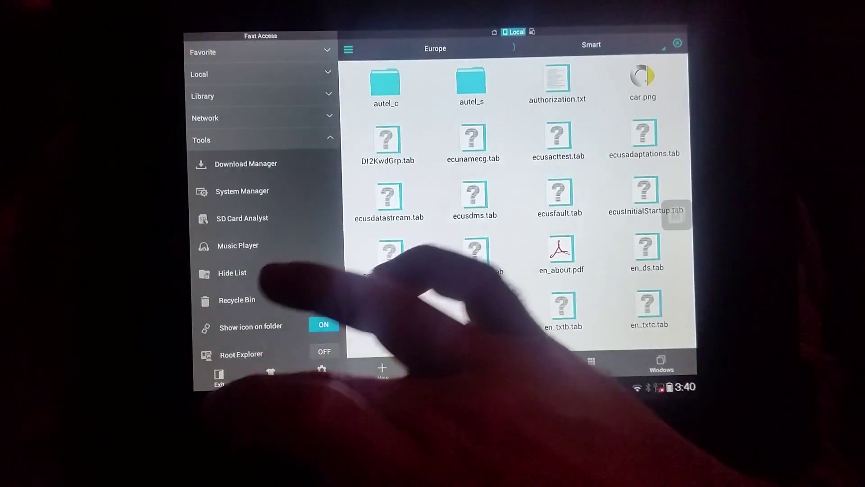
left_click(214, 399)
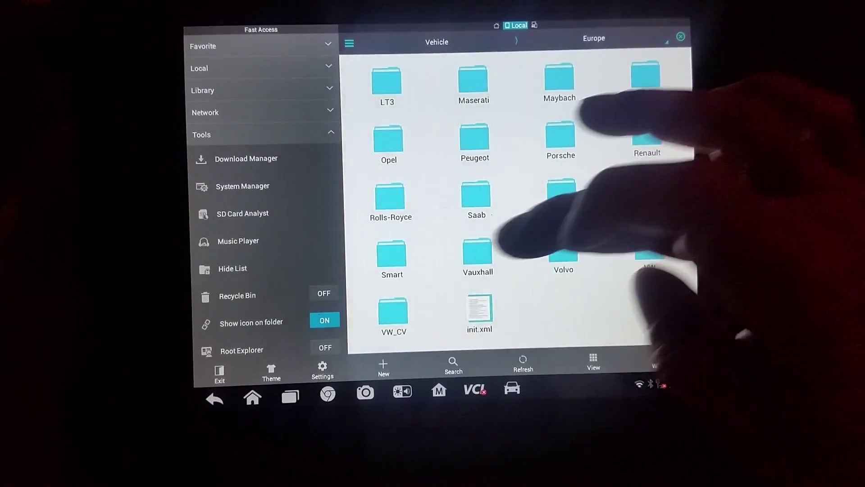
left_click(477, 253)
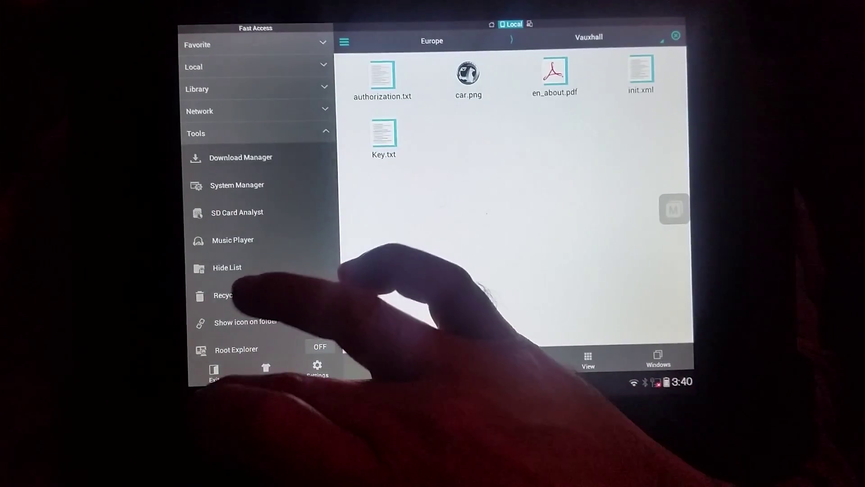
left_click(214, 398)
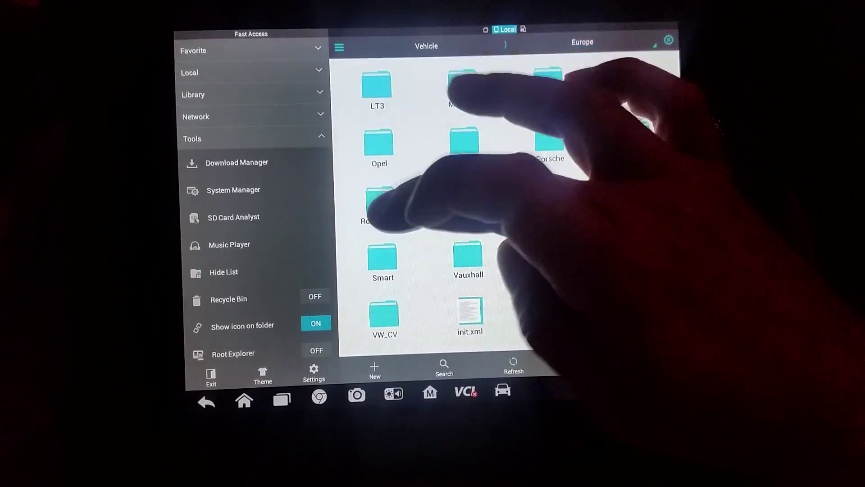
left_click(378, 203)
left_click(206, 401)
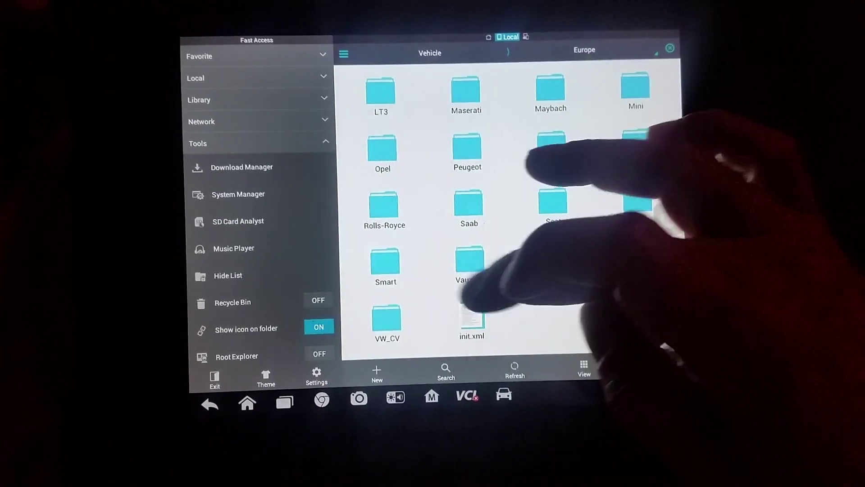
left_click(387, 321)
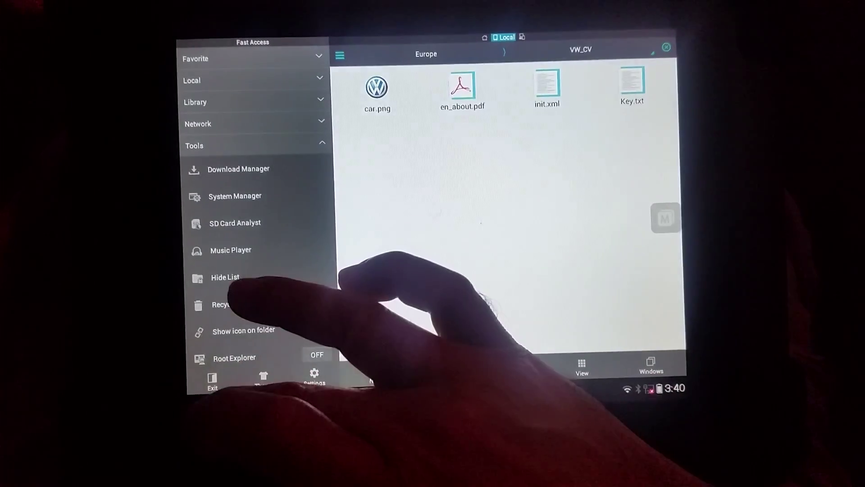
left_click(207, 401)
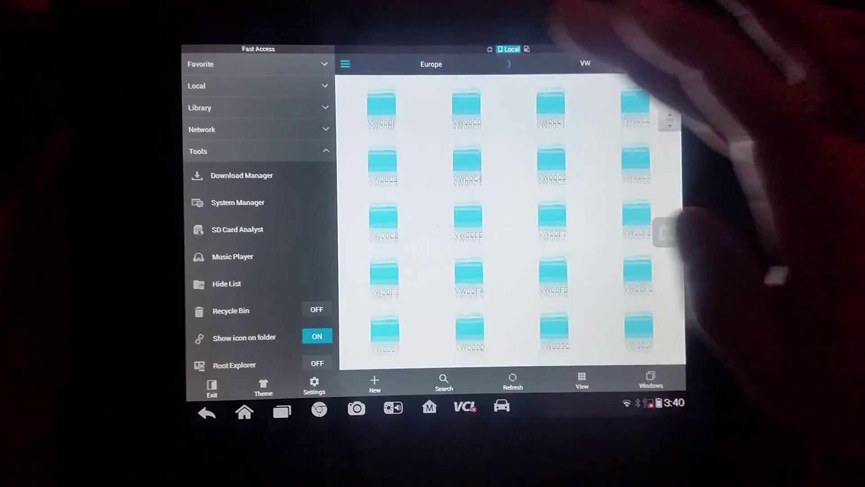
scroll(554, 237, "down", 5)
scroll(554, 237, "down", 4)
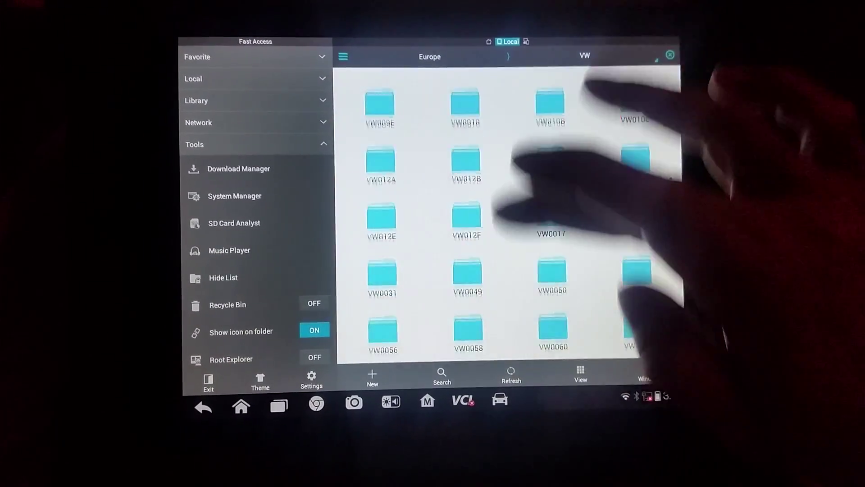
scroll(554, 237, "down", 5)
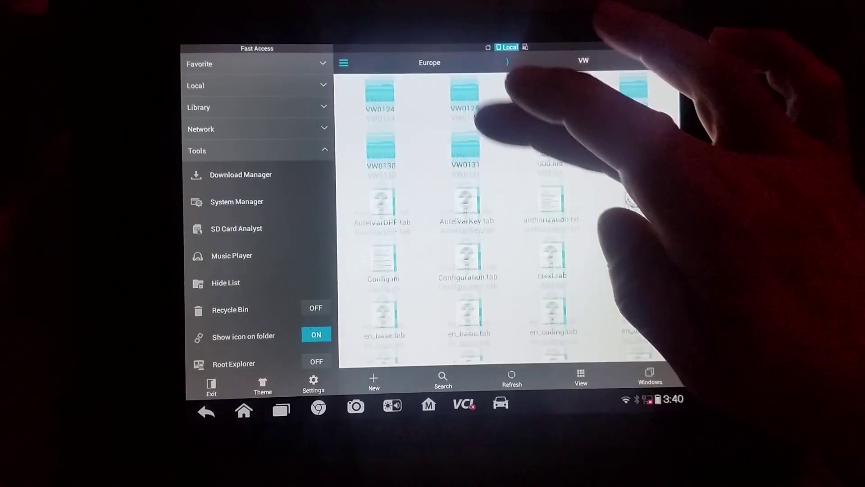
scroll(554, 203, "down", 2)
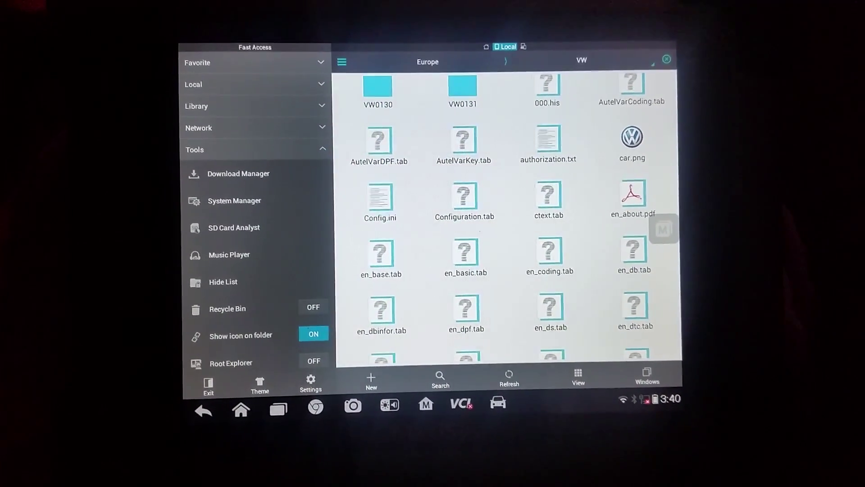
- Go back up from the VW folder to the Europe brand list
left_click(203, 409)
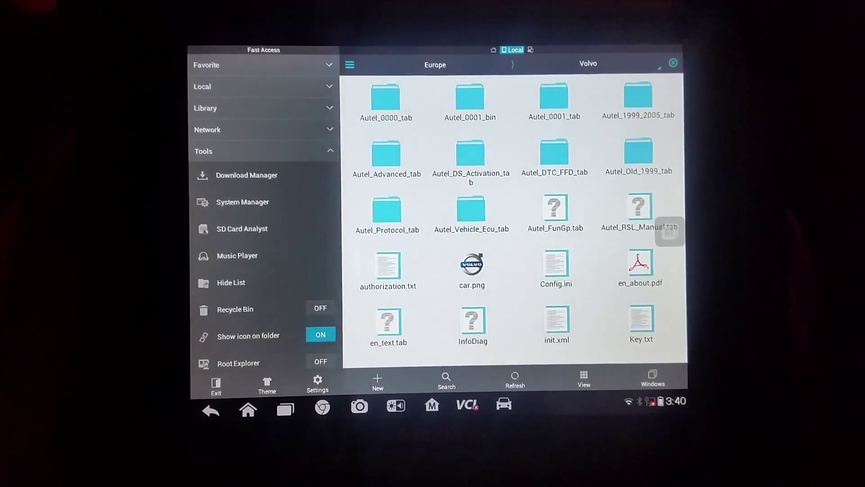
left_click(209, 405)
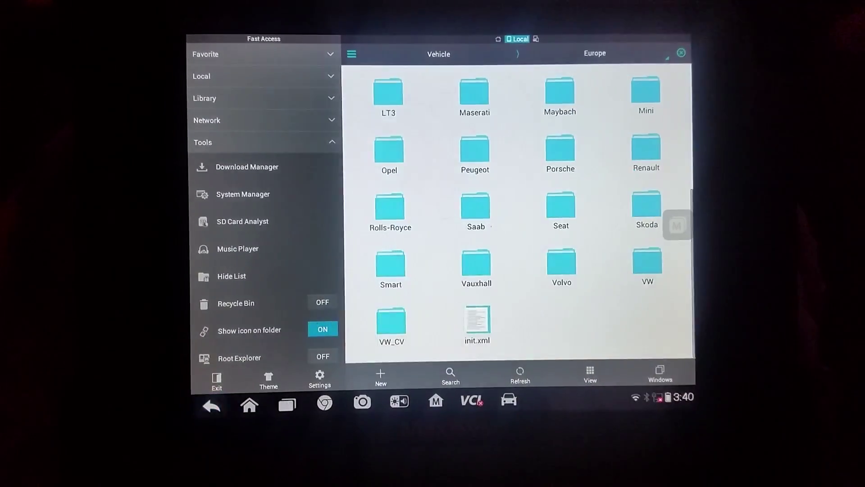
left_click(473, 264)
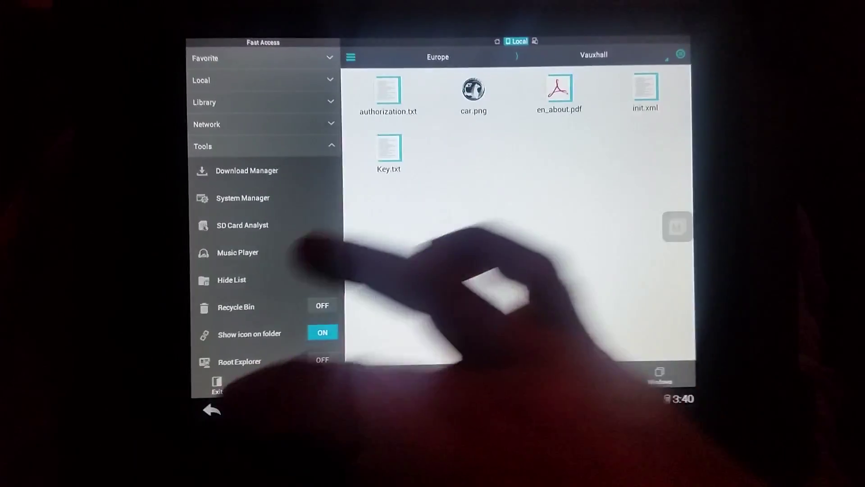
left_click(207, 404)
left_click(392, 271)
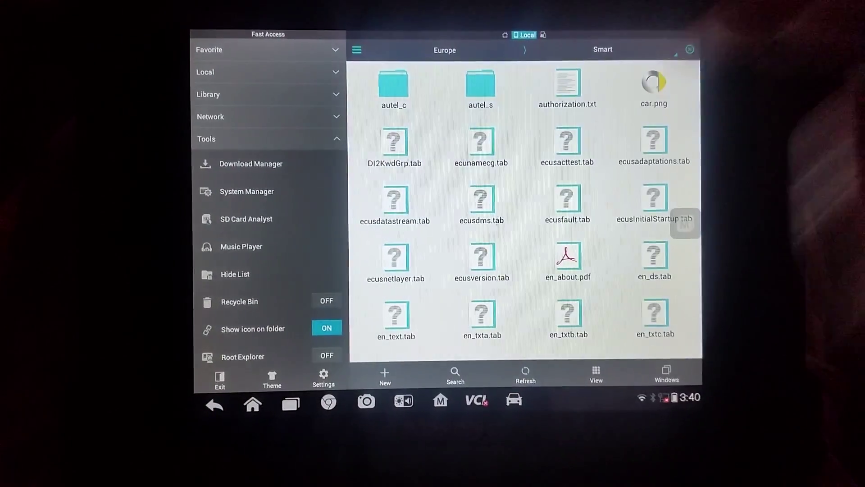
left_click(214, 406)
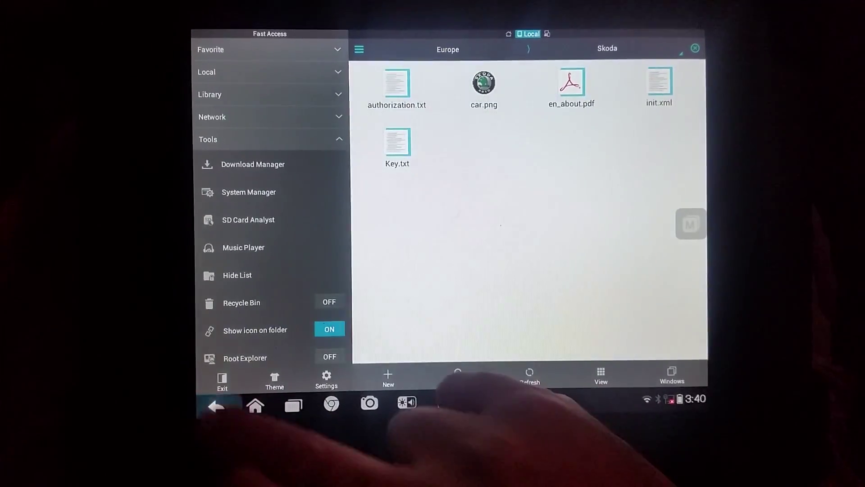
left_click(215, 406)
left_click(659, 148)
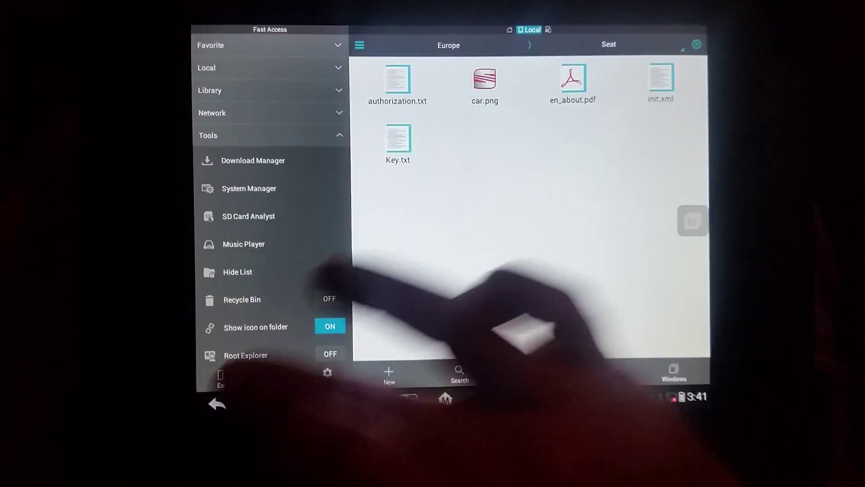
left_click(215, 405)
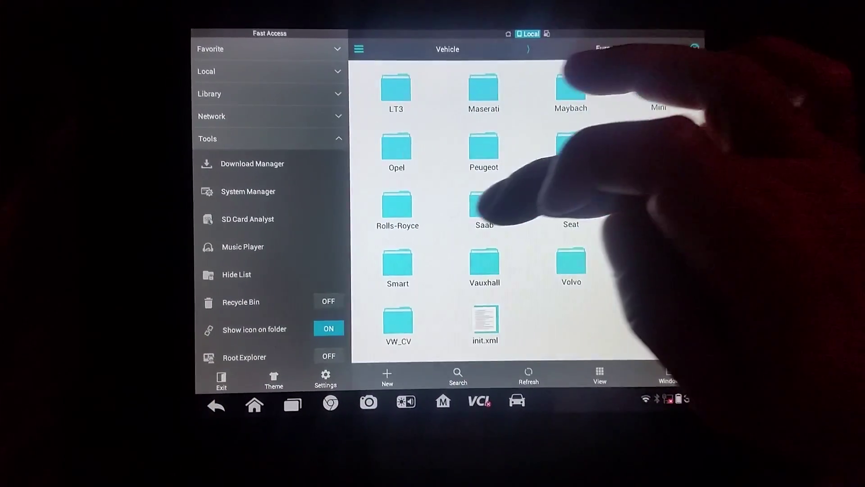
left_click(484, 202)
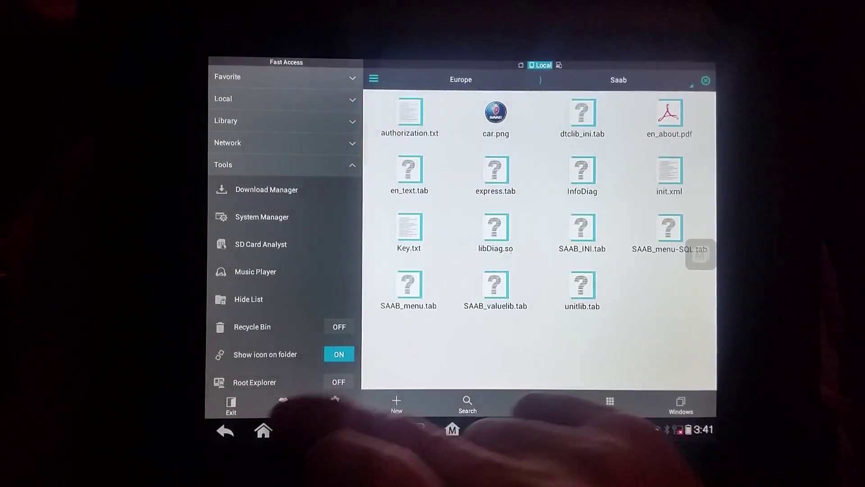
key("Escape")
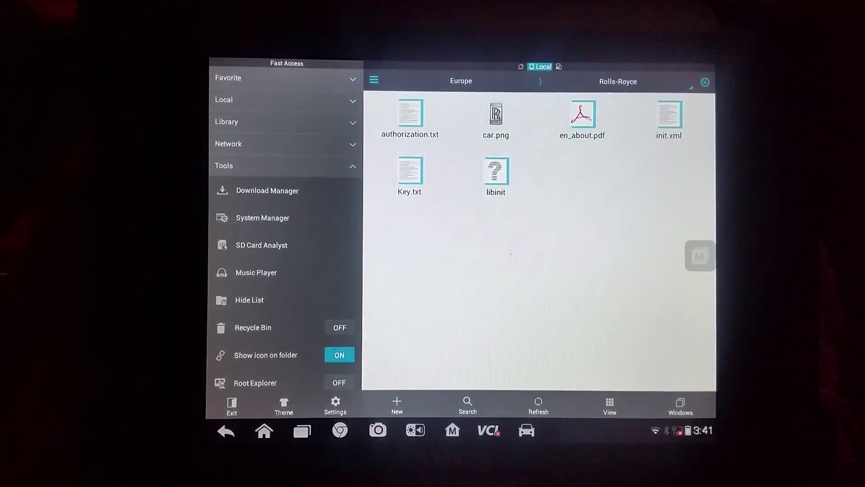
left_click(225, 430)
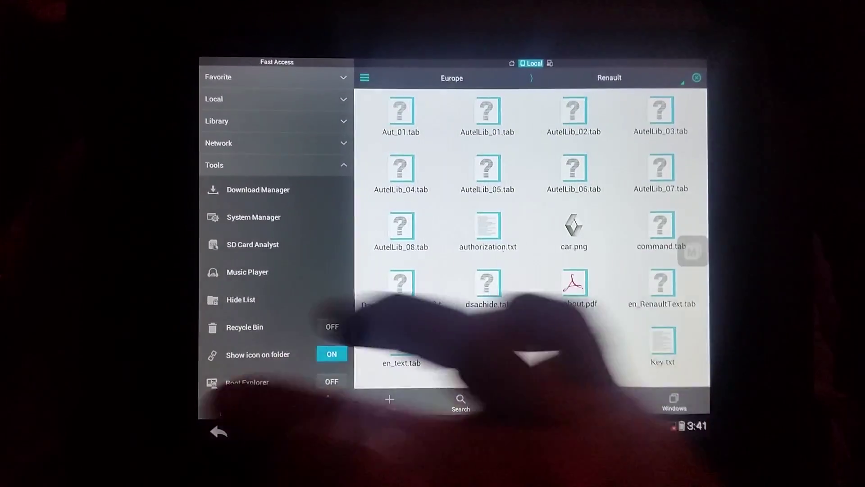
left_click(213, 430)
- Inspect the Porsche, Peugeot, Opel and Mini folders for car_new.png
left_click(574, 175)
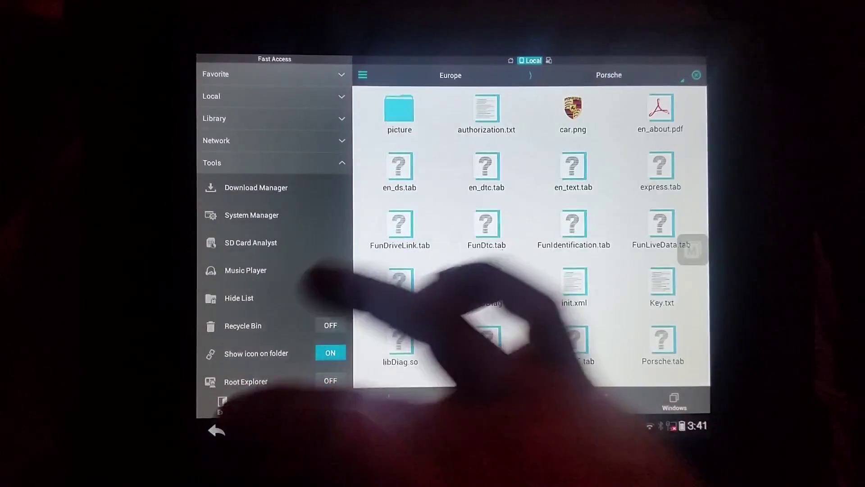
left_click(215, 430)
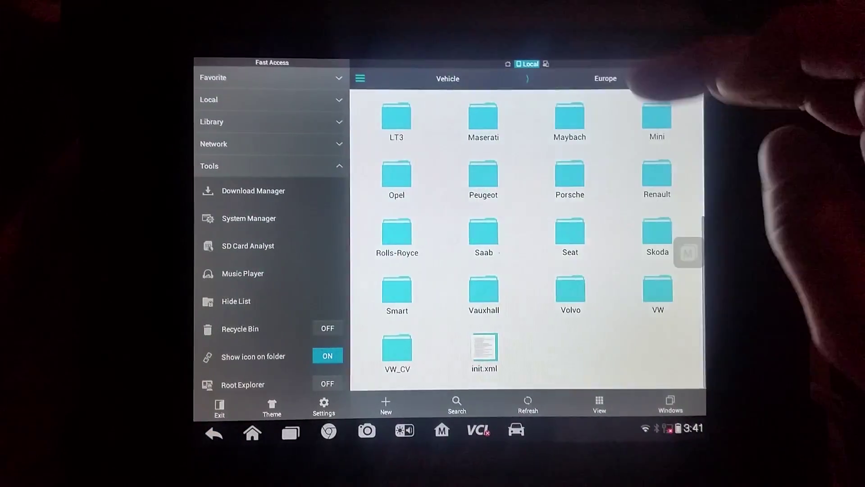
left_click(486, 179)
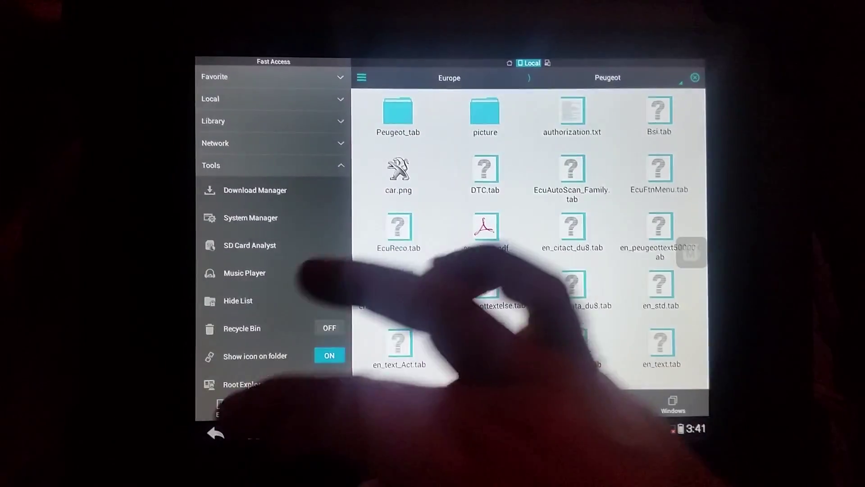
left_click(215, 433)
left_click(397, 181)
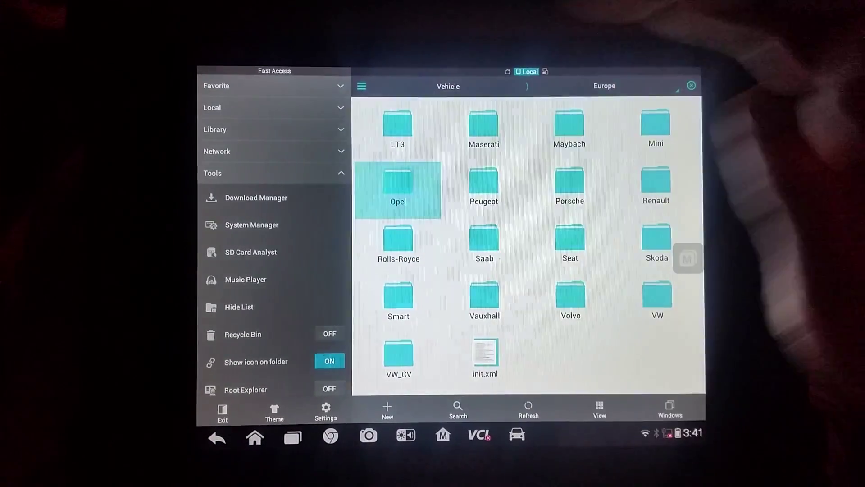
left_click_drag(575, 230, 574, 94)
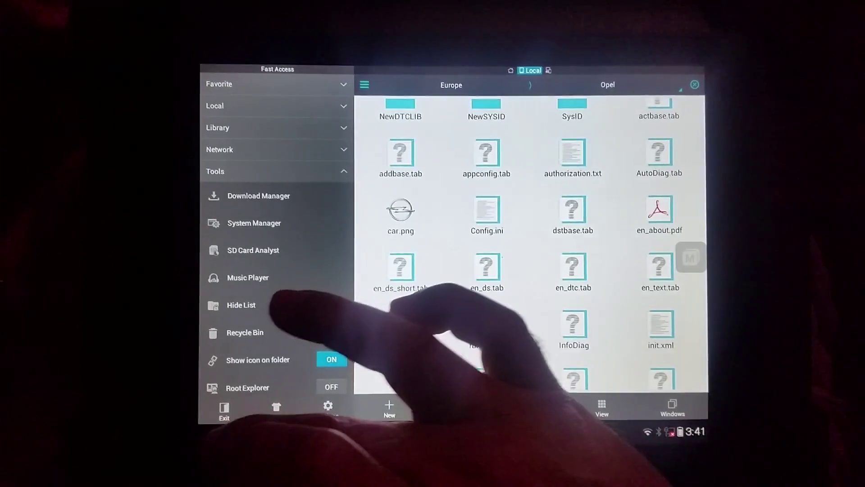
left_click(216, 433)
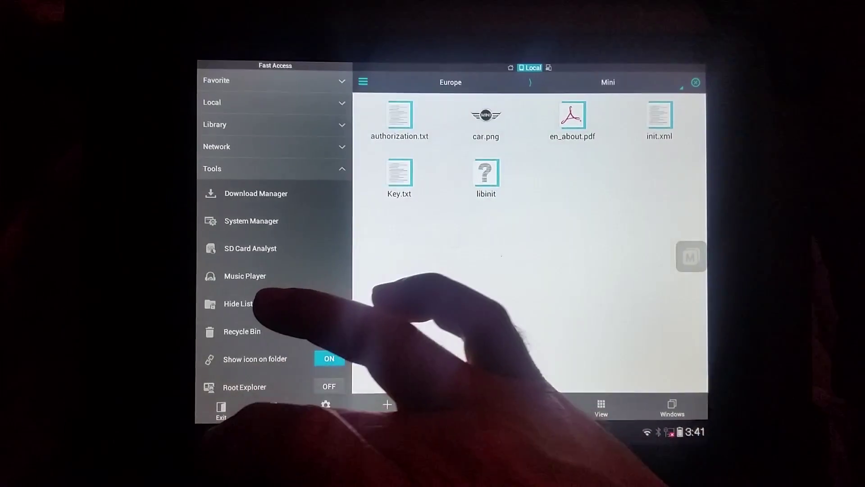
left_click(215, 434)
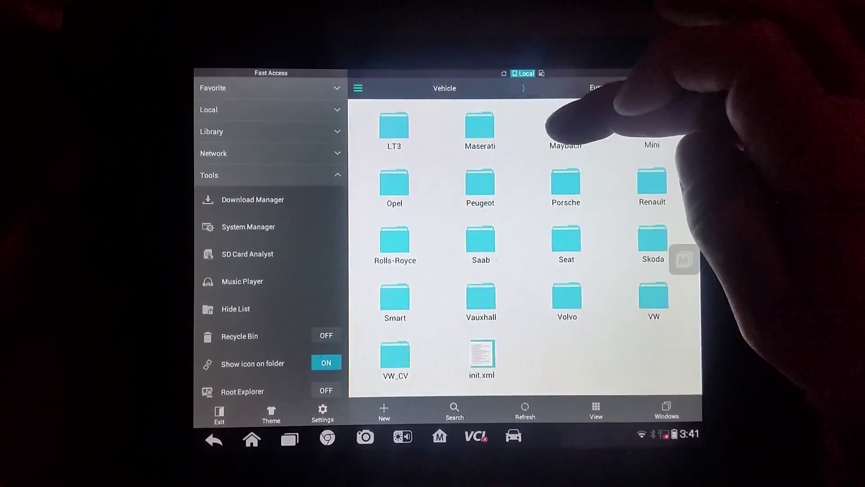
- Inspect the Maybach, Maserati, LT3 and LandRover folders for car_new.png
left_click(569, 129)
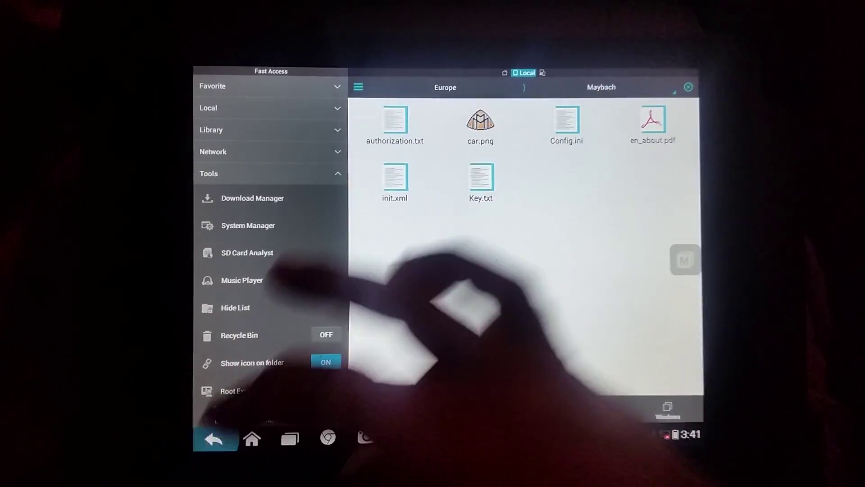
left_click(212, 439)
left_click(482, 133)
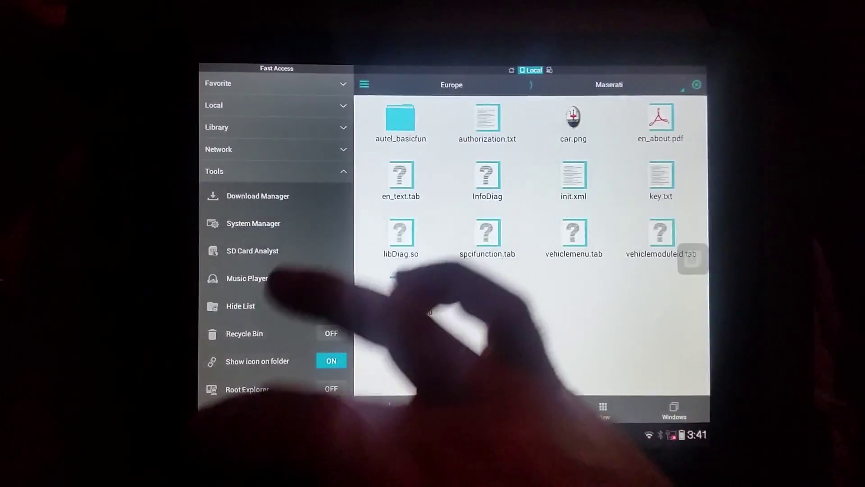
left_click(214, 441)
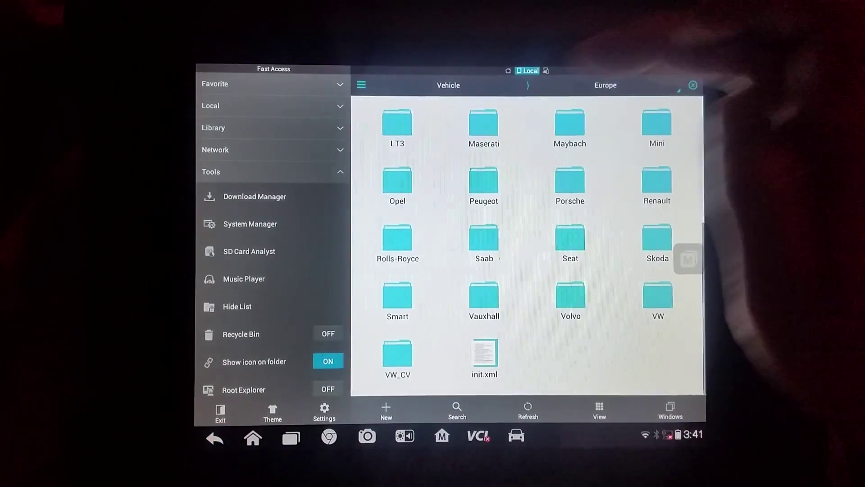
left_click(397, 125)
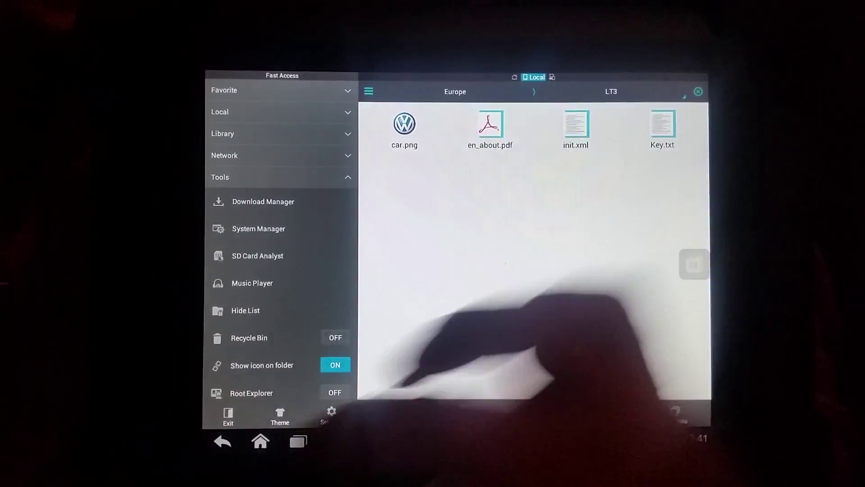
left_click(221, 441)
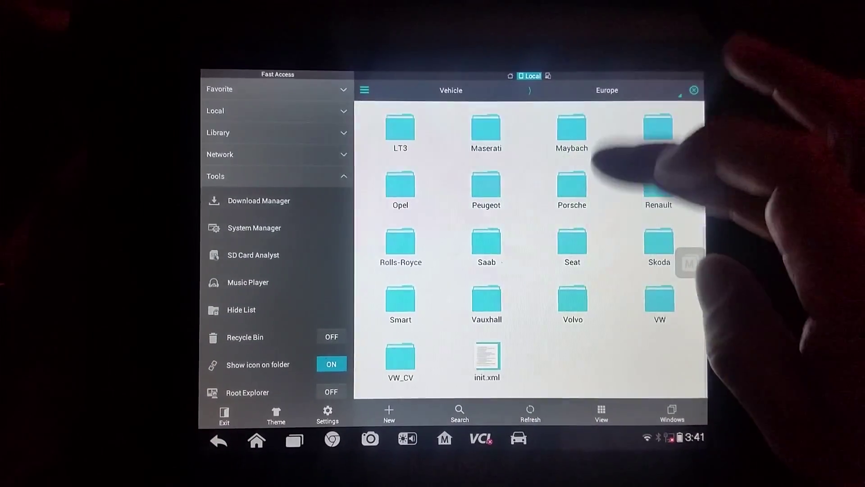
left_click_drag(629, 172, 649, 297)
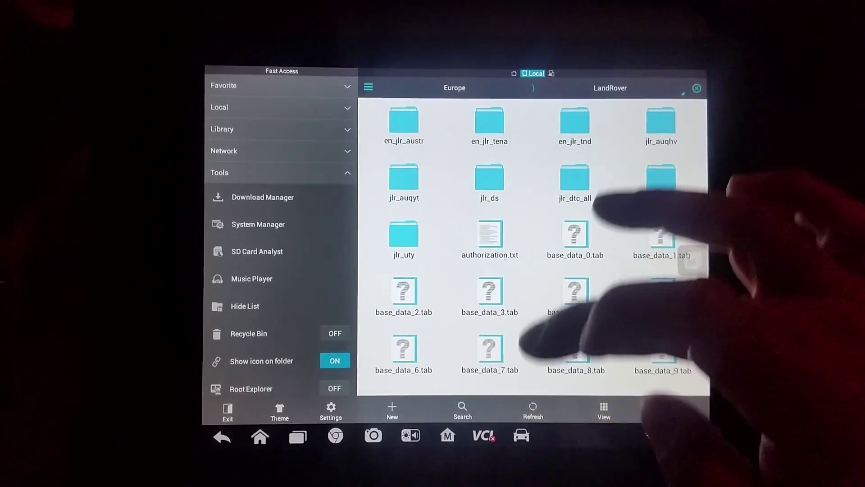
scroll(608, 271, "down", 5)
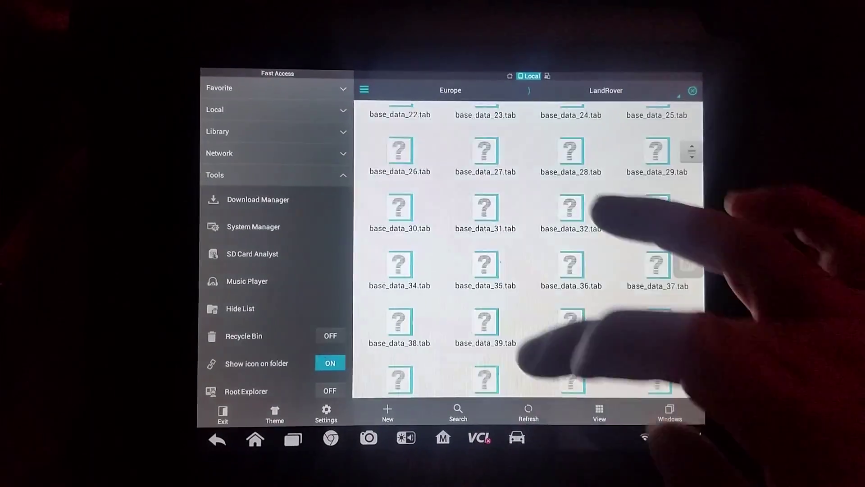
scroll(609, 271, "down", 5)
scroll(609, 270, "down", 5)
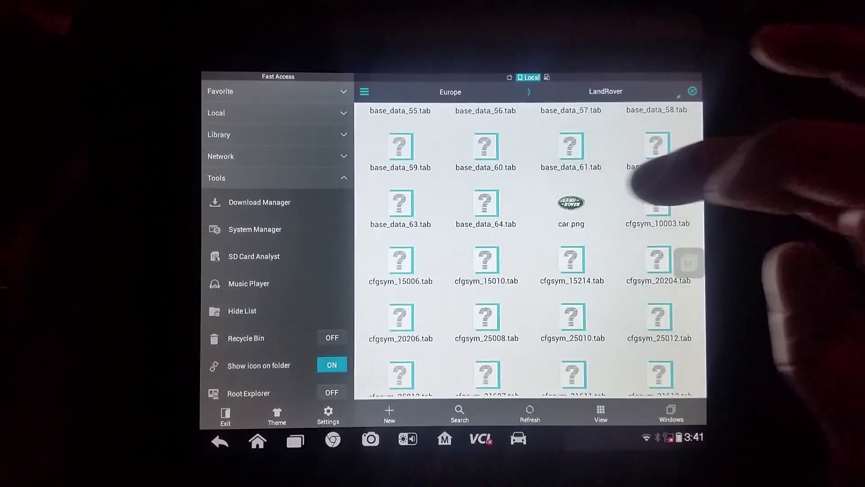
left_click(220, 442)
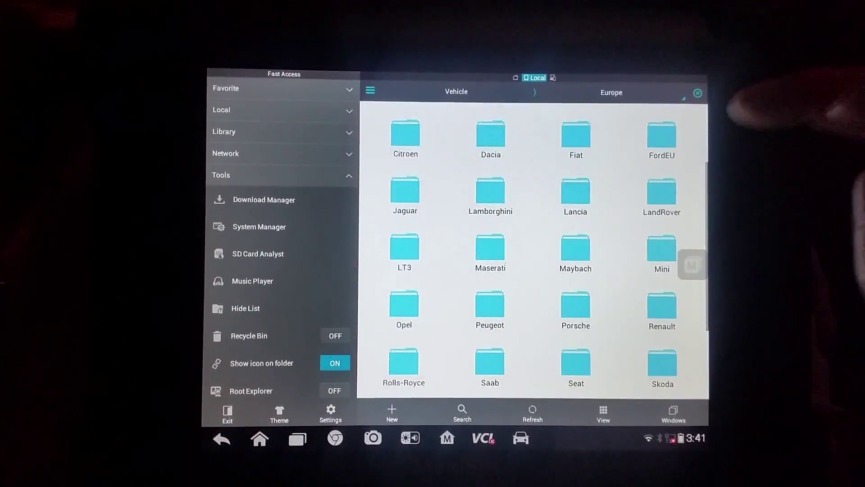
- Inspect the Lancia, Lamborghini, Jaguar and FordEU folders for car_new.png
left_click(573, 192)
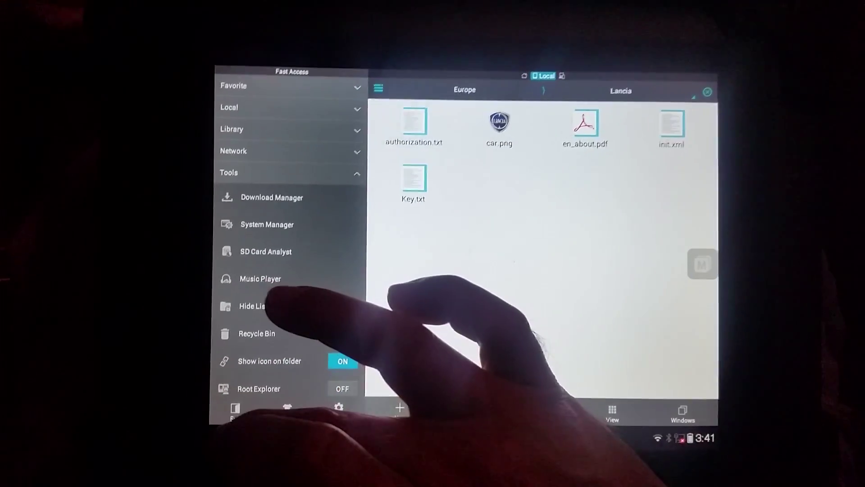
left_click(227, 440)
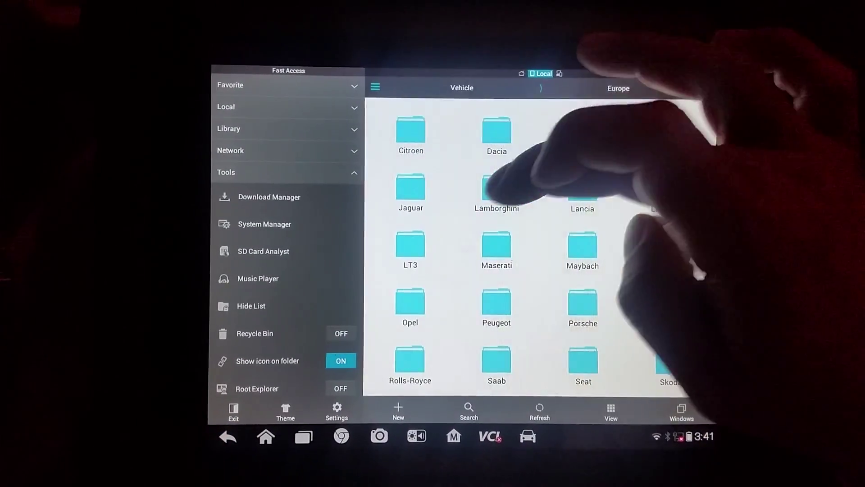
left_click(492, 183)
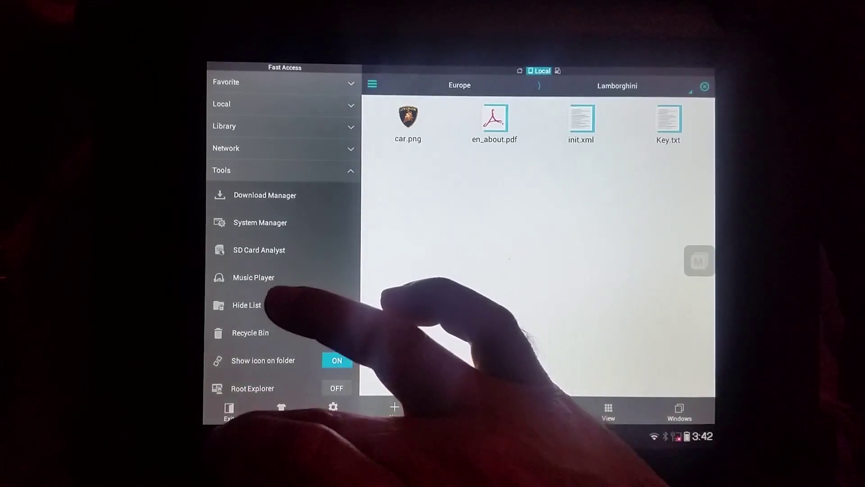
left_click(227, 439)
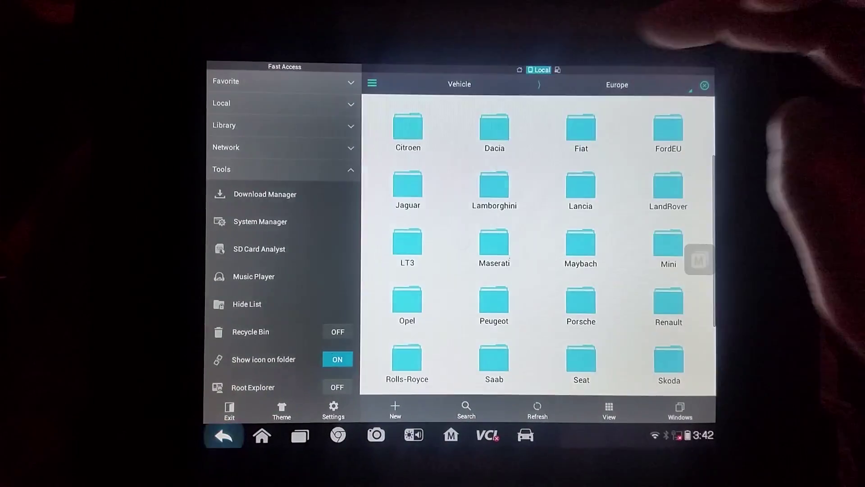
left_click(406, 190)
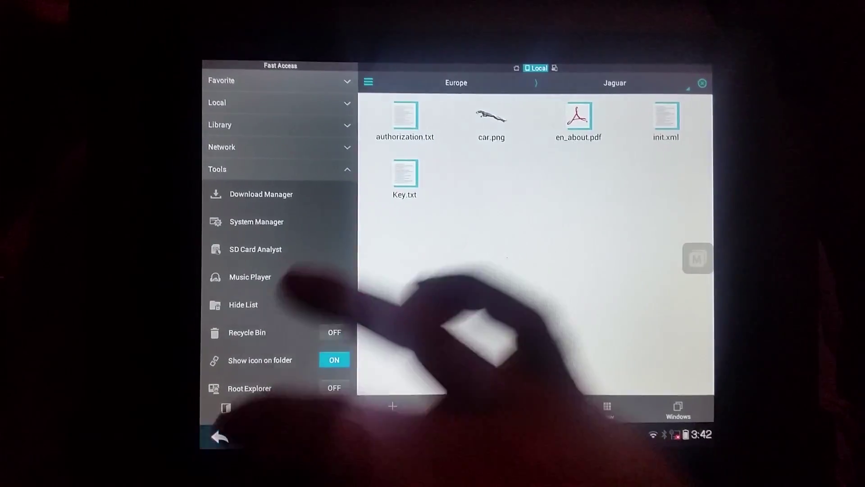
left_click(224, 439)
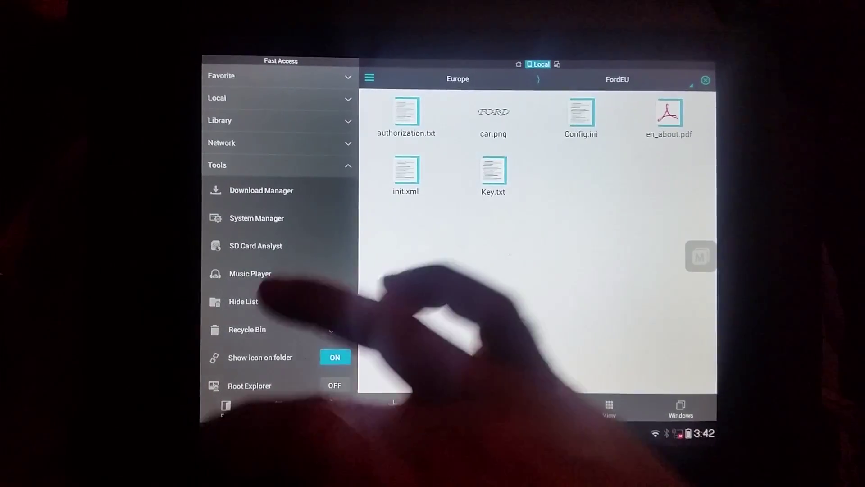
left_click(217, 436)
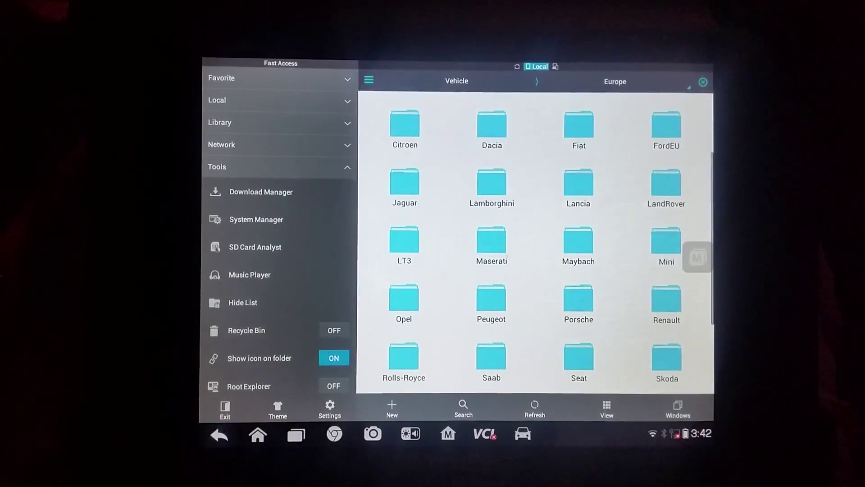
- Inspect the Fiat, Dacia and Citroen folders for car_new.png
left_click(574, 128)
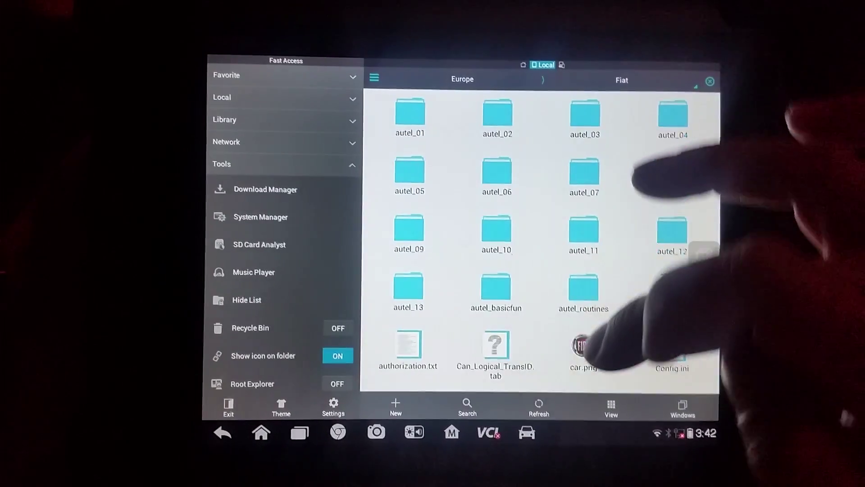
left_click(221, 439)
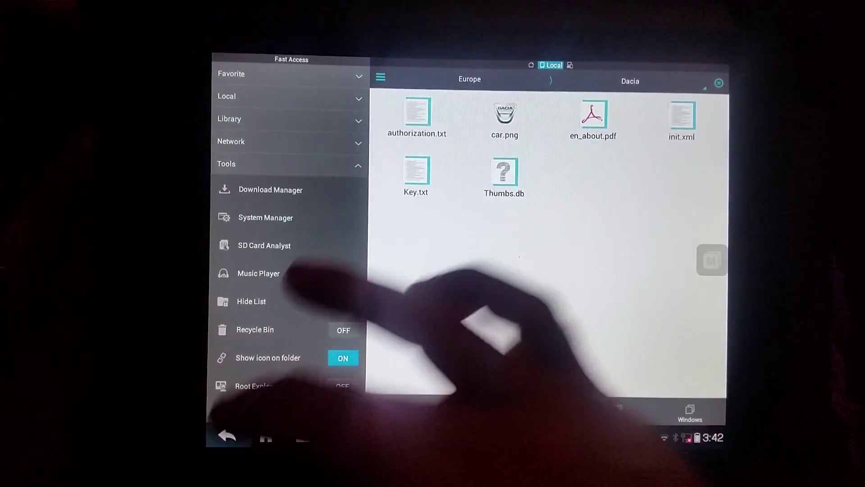
left_click(228, 437)
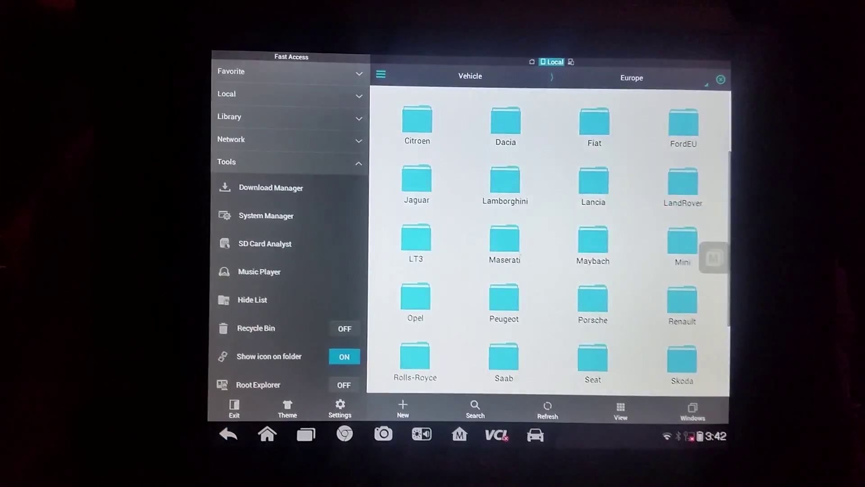
left_click(425, 128)
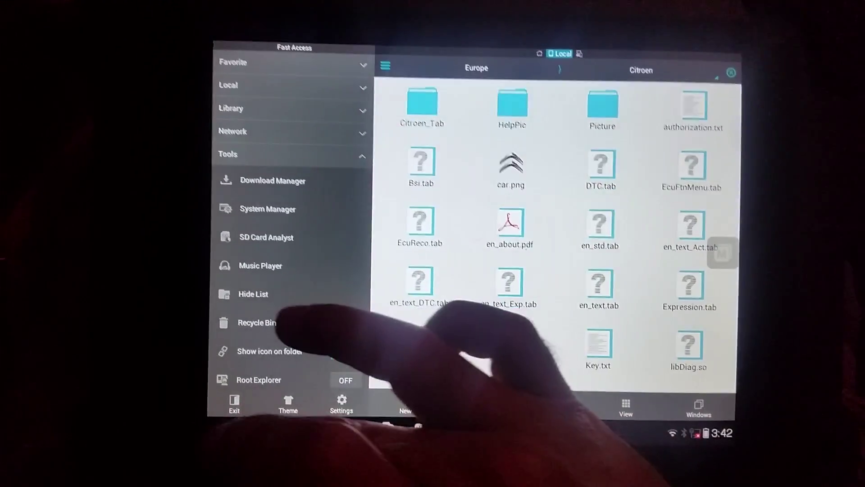
left_click(227, 433)
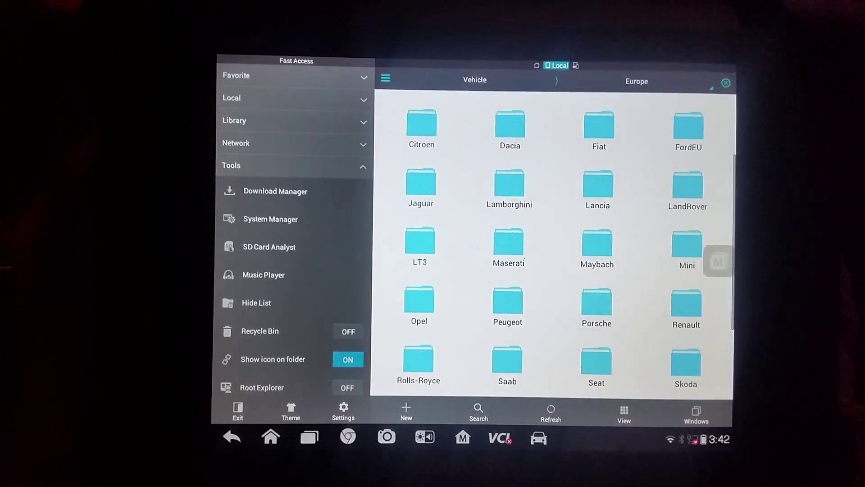
scroll(595, 237, "up", 4)
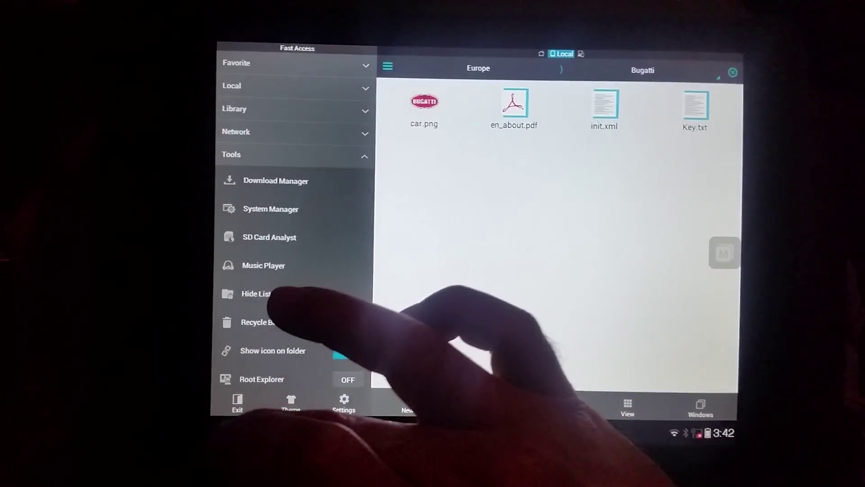
- Inspect the Bugatti, Bmw, Benz_Sprinter and Bentley folders for car_new.png
left_click(234, 431)
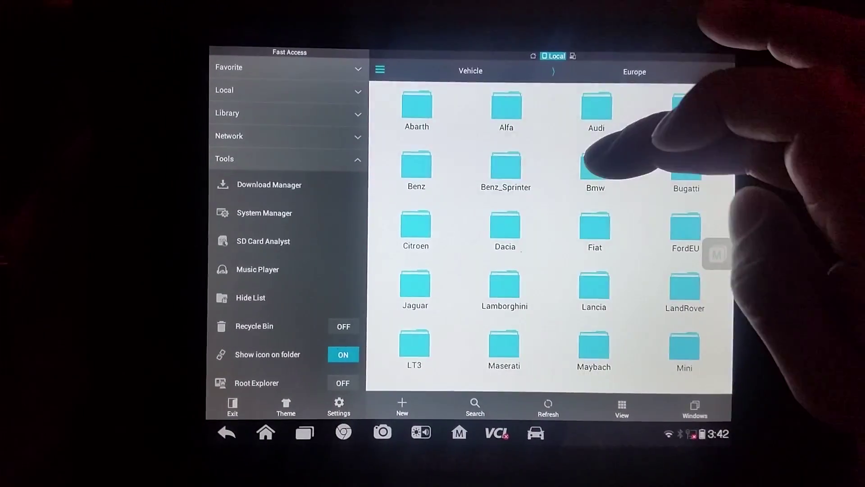
left_click(593, 172)
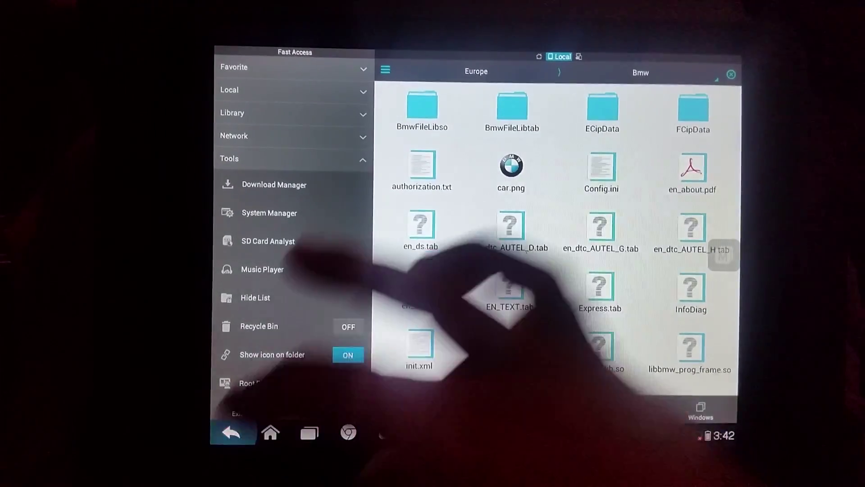
left_click(230, 435)
left_click(506, 173)
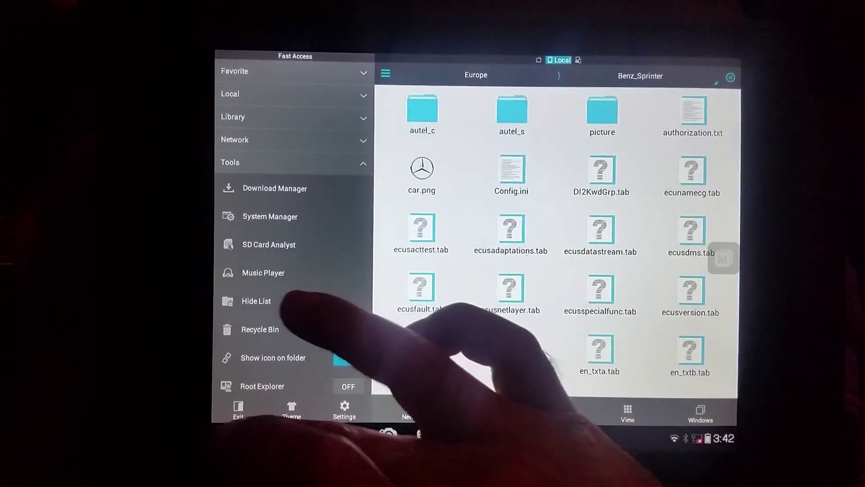
left_click(229, 436)
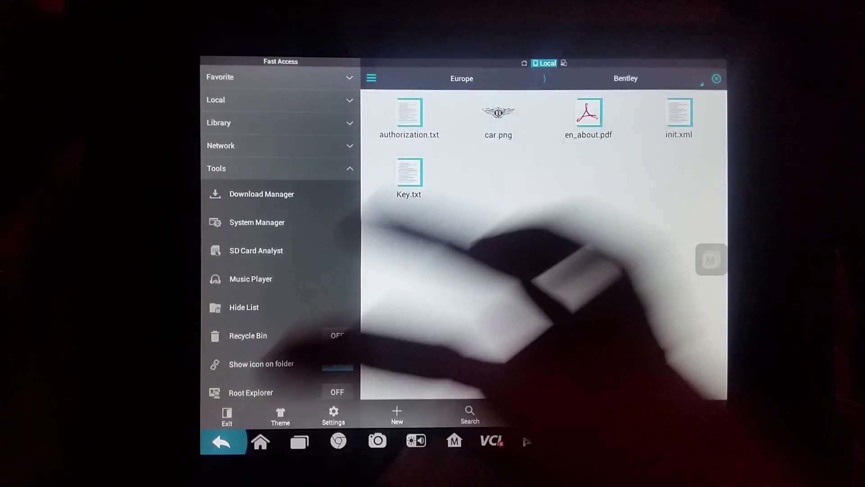
left_click(222, 441)
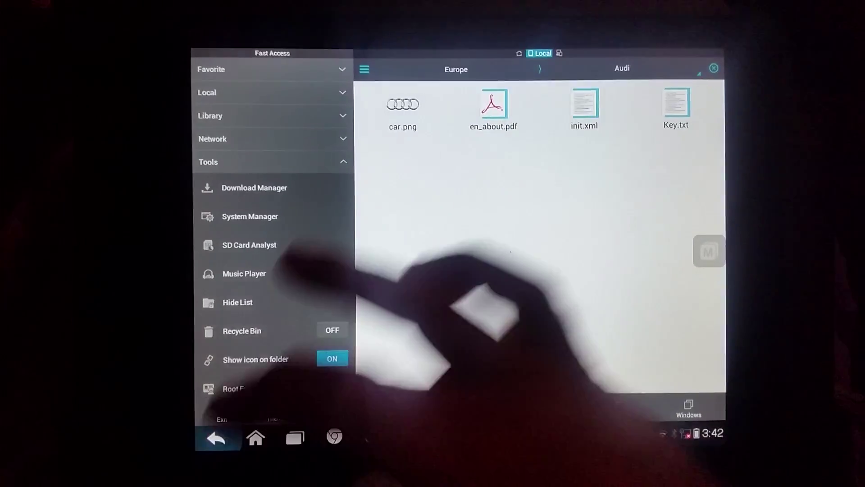
- Inspect the Audi, Alfa and Abarth folders, then go up to Scan
left_click(222, 442)
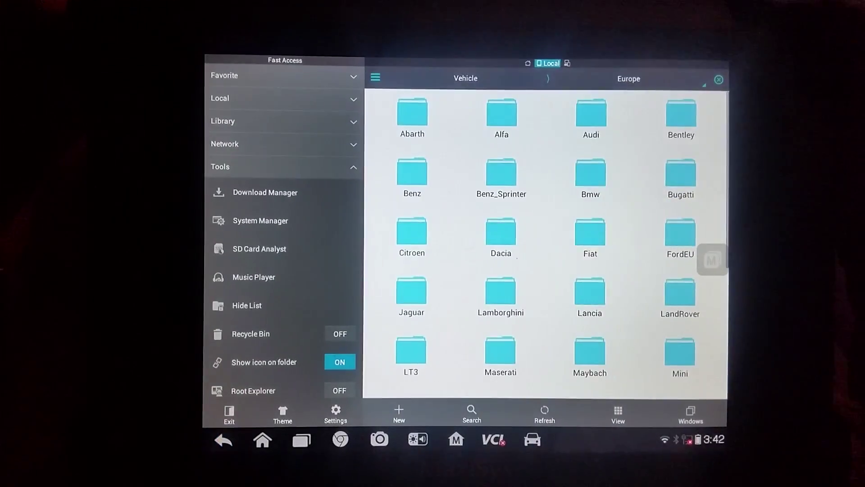
left_click(504, 115)
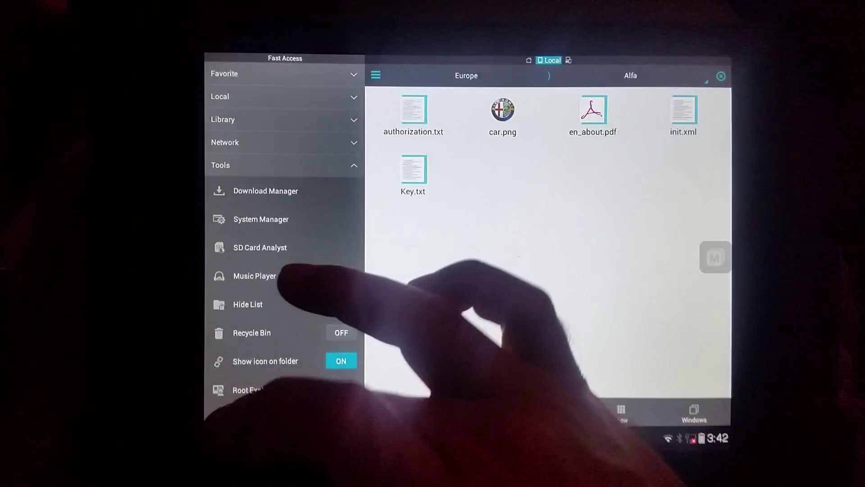
left_click(221, 441)
left_click(410, 119)
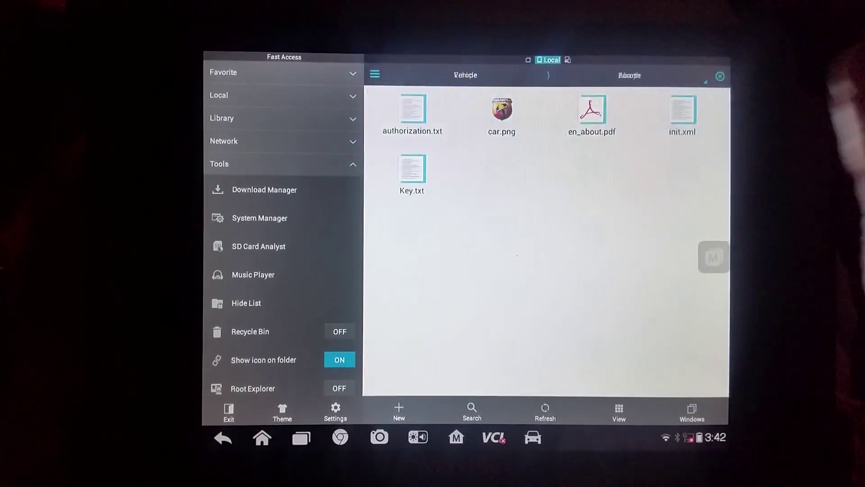
left_click(222, 438)
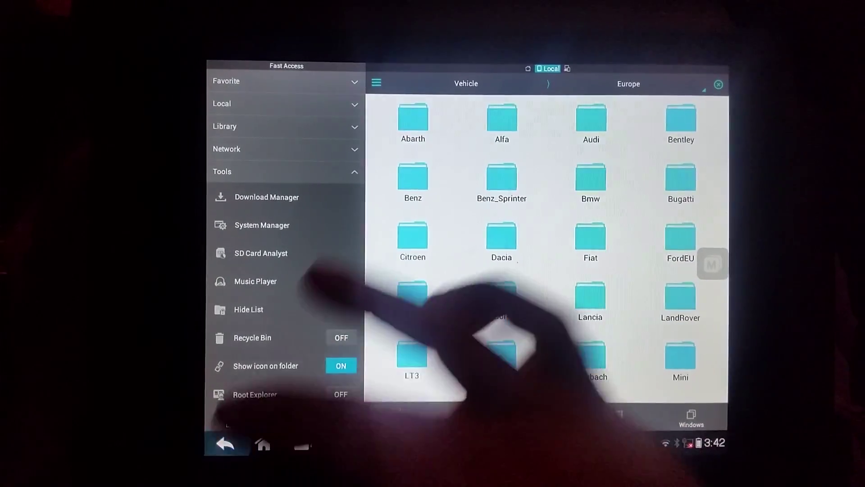
left_click(222, 441)
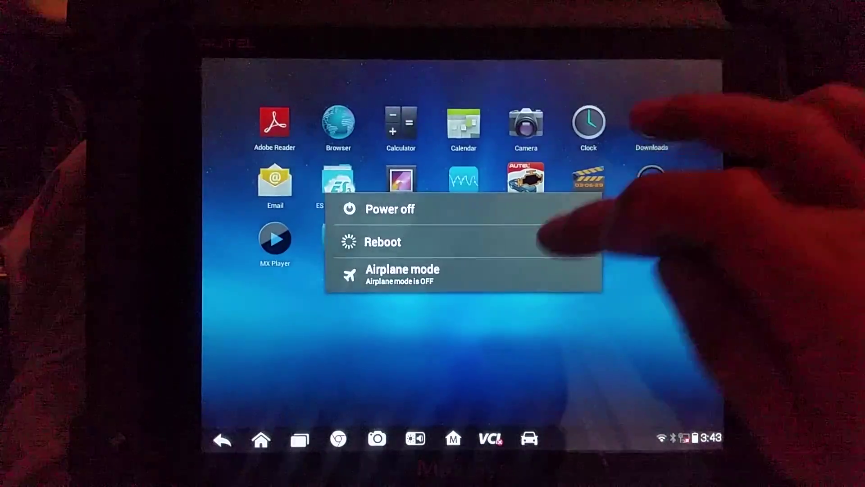
- Reboot the tablet from the power menu and confirm
left_click(406, 247)
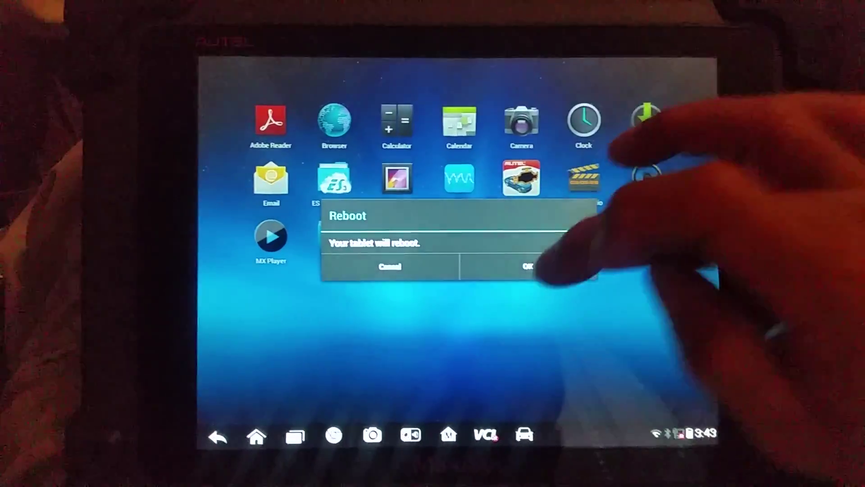
left_click(531, 268)
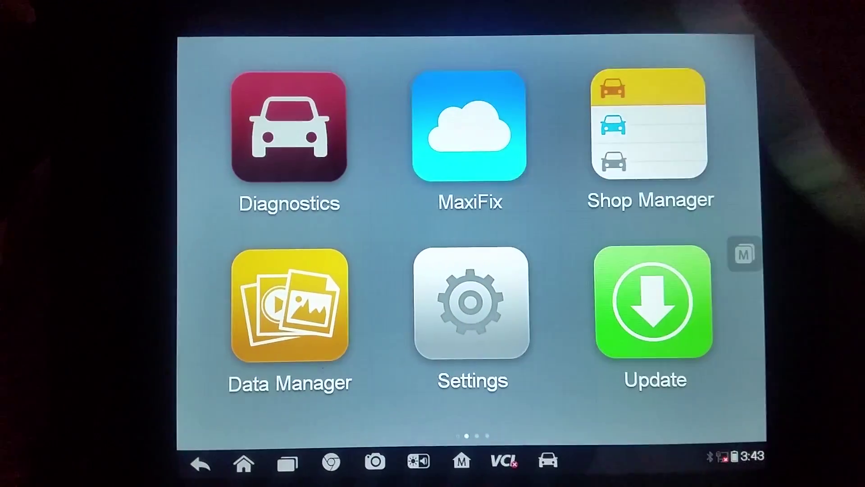
- Open Diagnostics from the MaxiSys home screen to view the vehicle make tiles
left_click(290, 128)
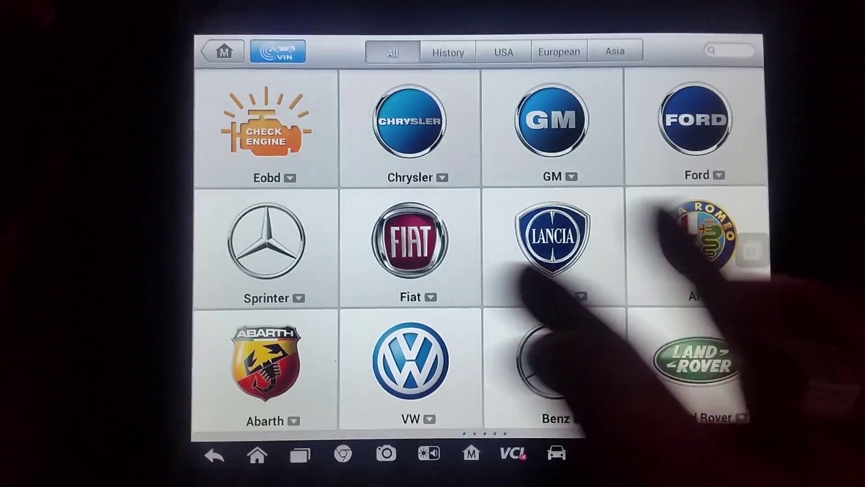
left_click_drag(676, 291, 406, 291)
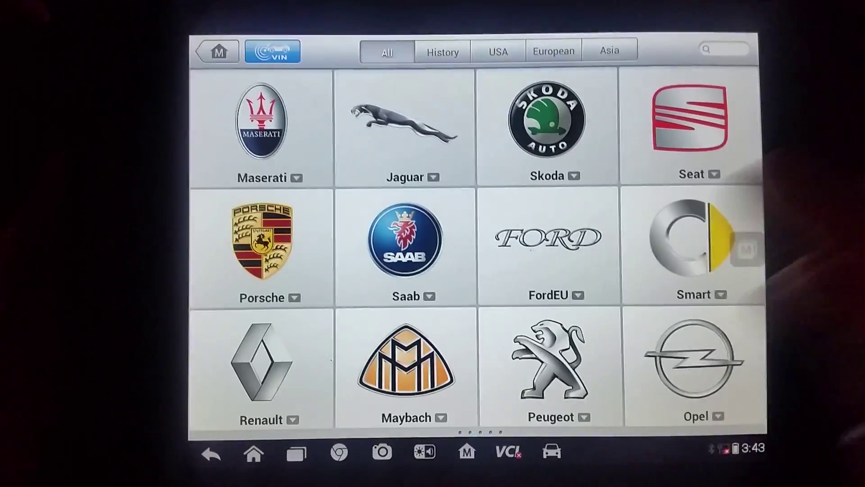
left_click_drag(676, 305, 338, 304)
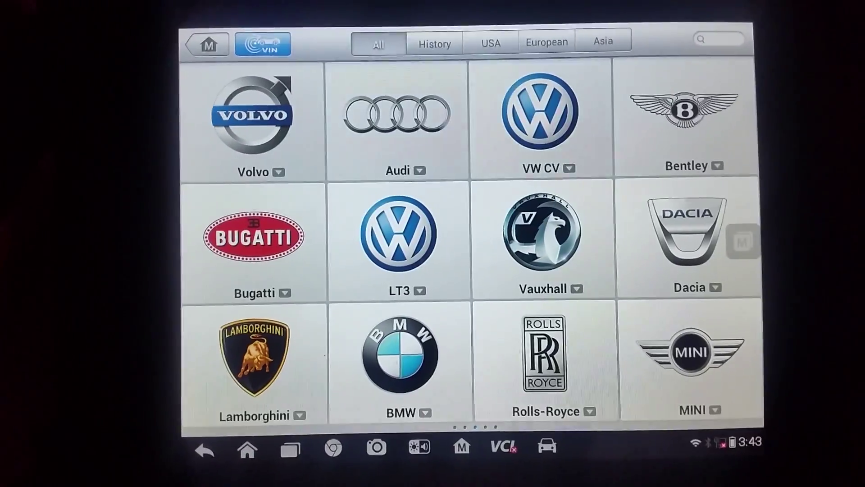
left_click_drag(676, 291, 372, 291)
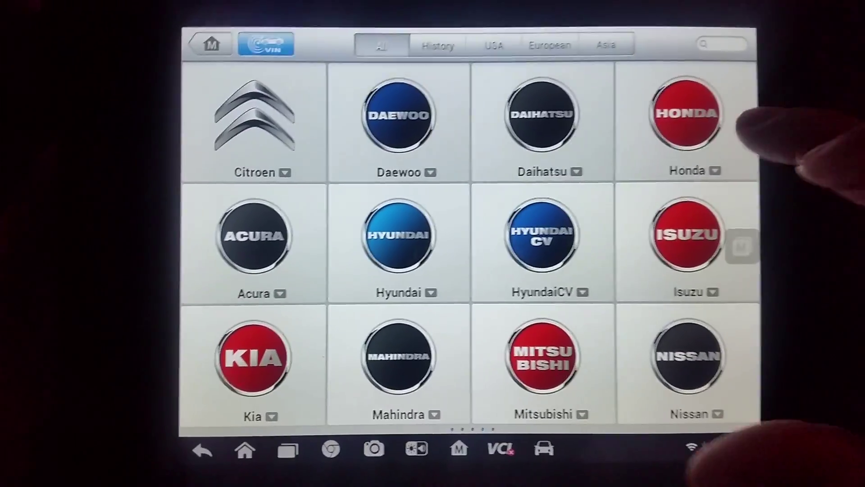
left_click_drag(710, 271, 304, 270)
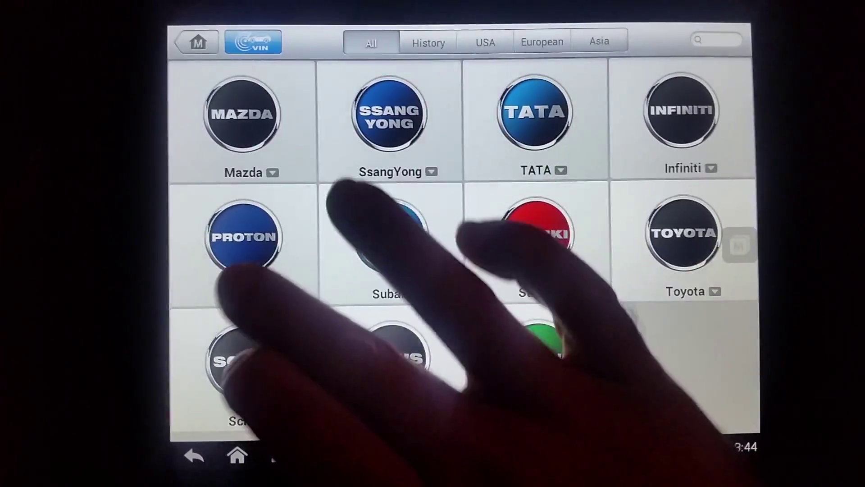
left_click_drag(338, 257, 675, 257)
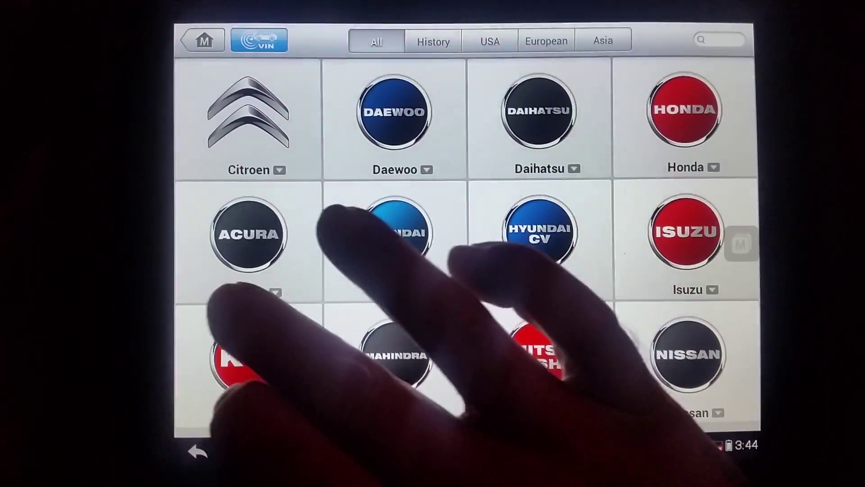
left_click_drag(371, 256, 676, 257)
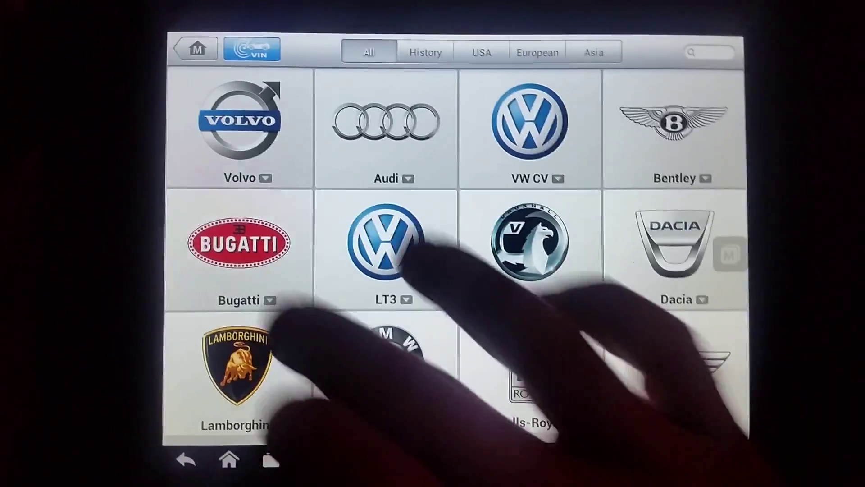
left_click_drag(338, 304, 676, 305)
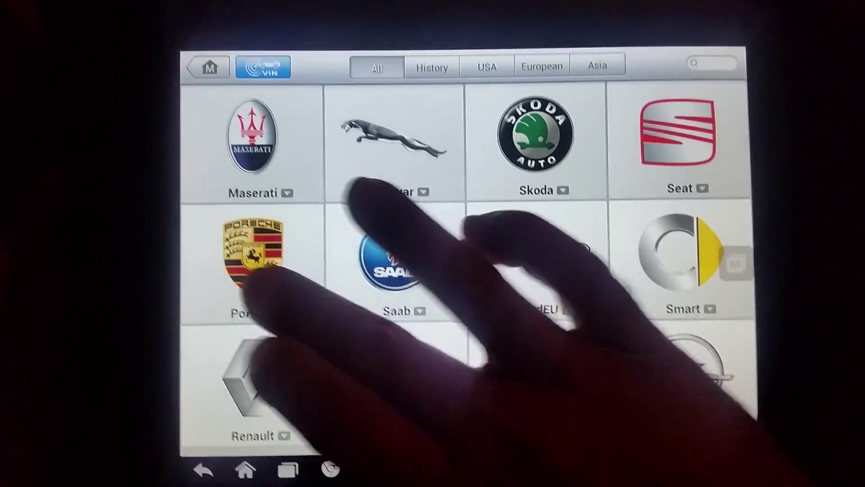
left_click_drag(338, 284, 676, 285)
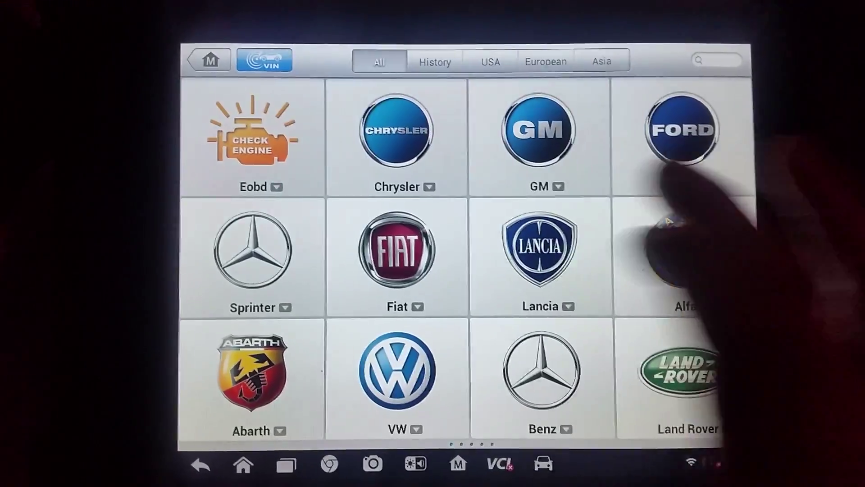
left_click_drag(676, 284, 338, 284)
left_click_drag(676, 372, 338, 372)
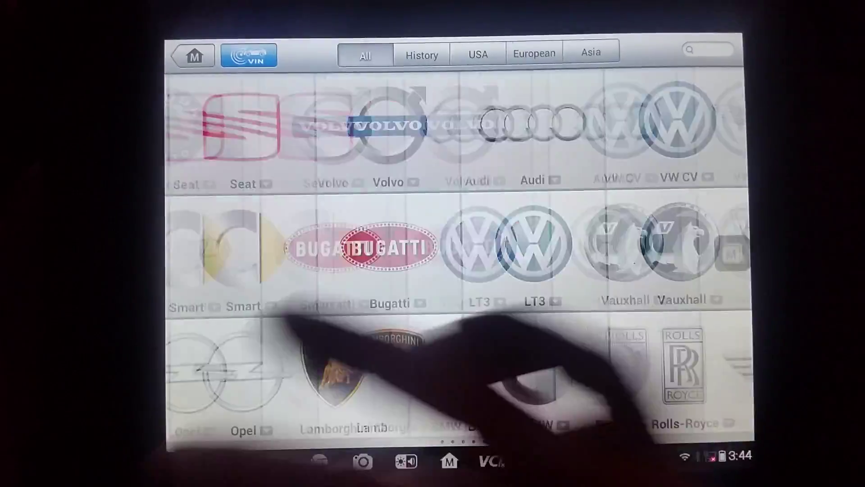
left_click_drag(676, 304, 338, 305)
left_click_drag(676, 338, 338, 338)
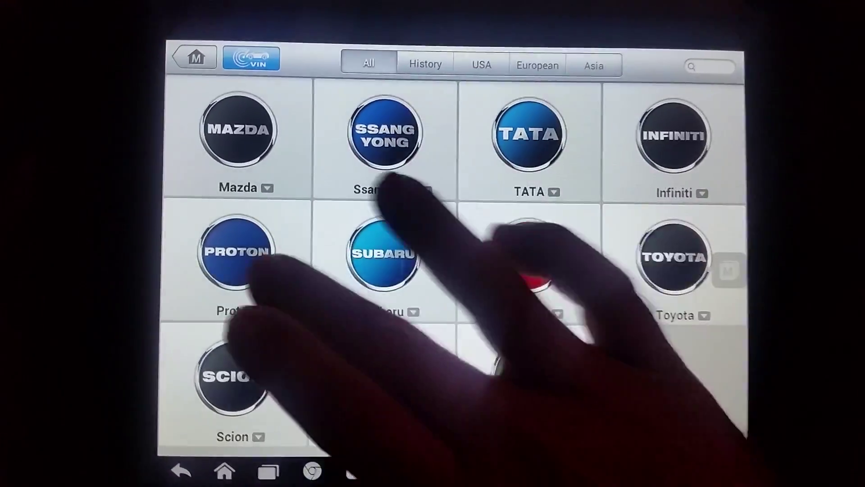
left_click_drag(305, 271, 642, 271)
left_click_drag(338, 284, 642, 284)
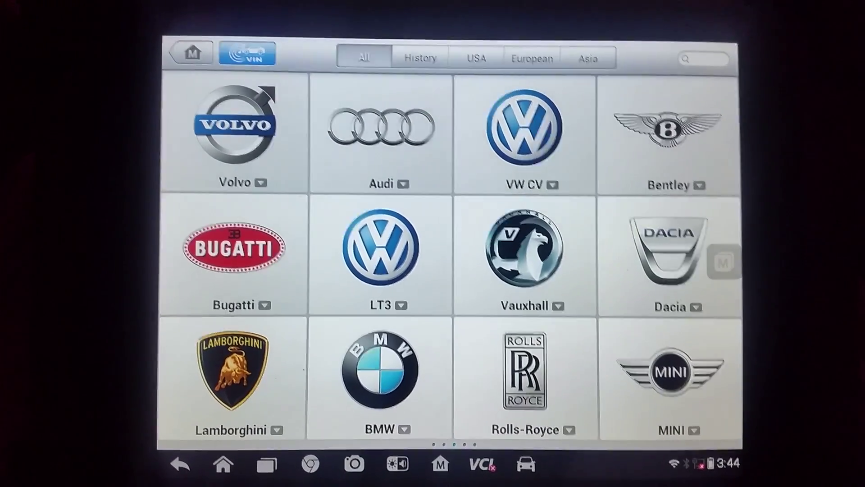
mouse_move(642, 271)
left_mouse_down()
mouse_move(305, 271)
mouse_move(642, 270)
left_mouse_up()
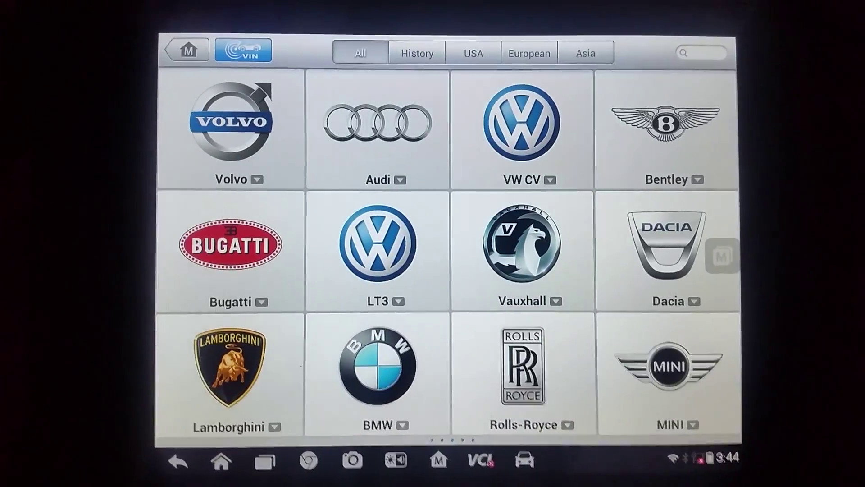